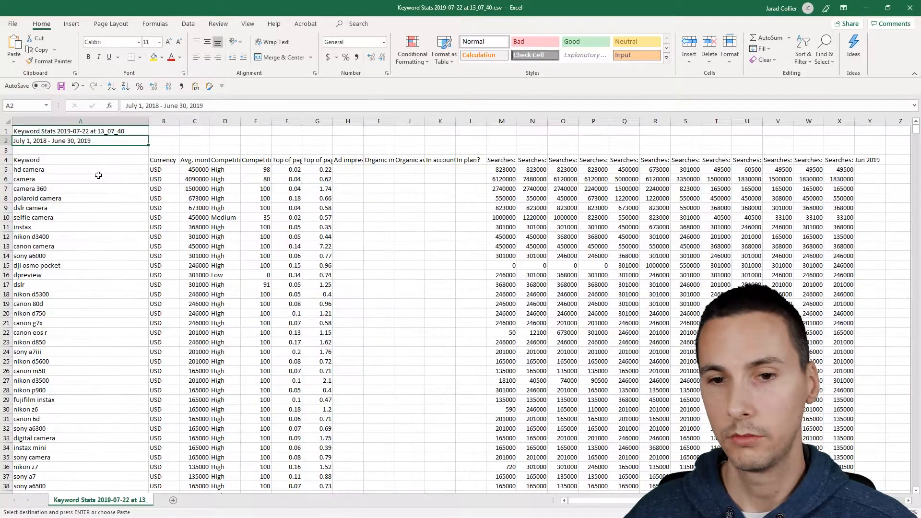
# Step: Copy all keywords from A5 downward in the Keyword Stats sheet and paste them into Keyword Grouper's Step 1 keyword list
pyautogui.click(95, 178)
pyautogui.click(105, 172)
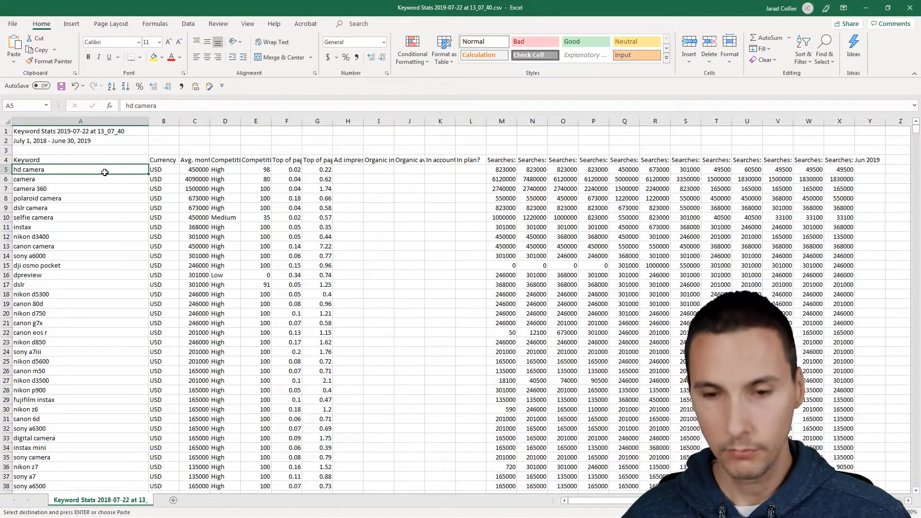
pyautogui.hotkey('ctrl', 'shift', 'Down')
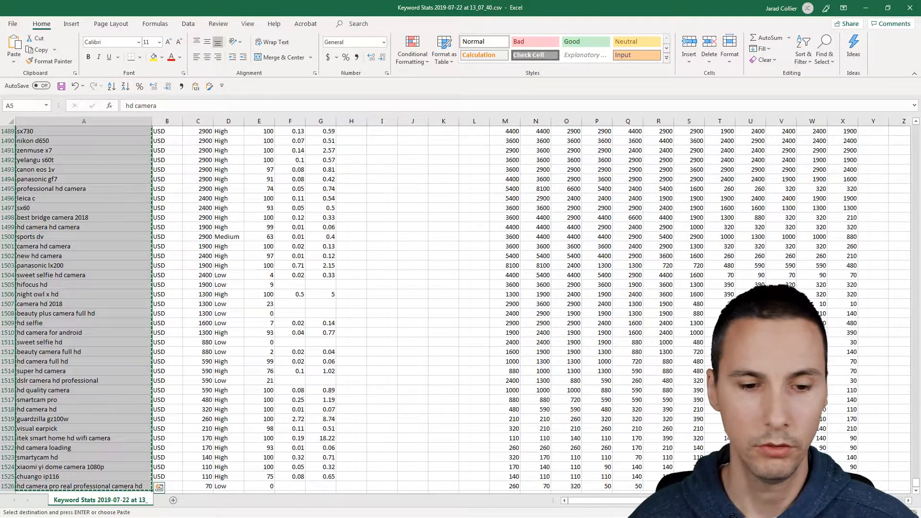
pyautogui.hotkey('alt', 'Tab')
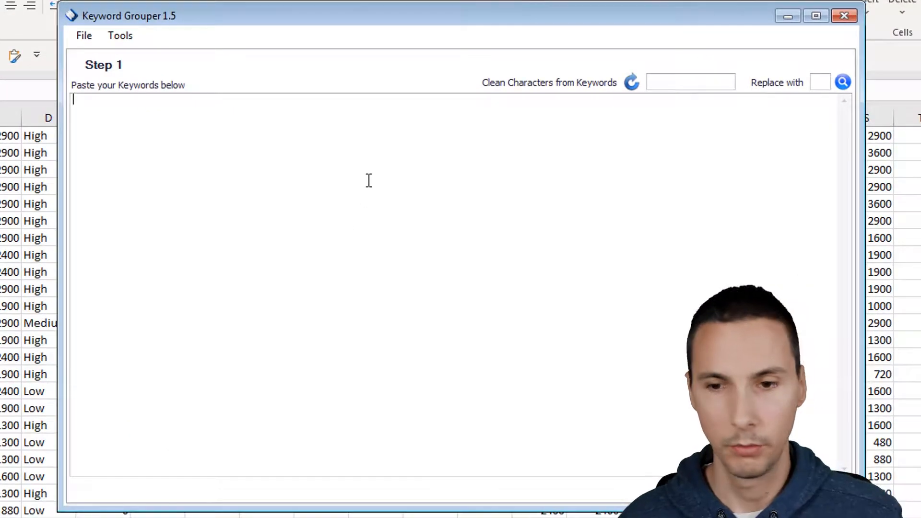
pyautogui.hotkey('ctrl', 'v')
# Step: Append 's to the keyword "hd selfie" and refresh the list of characters to clean from the keywords
pyautogui.click(319, 267)
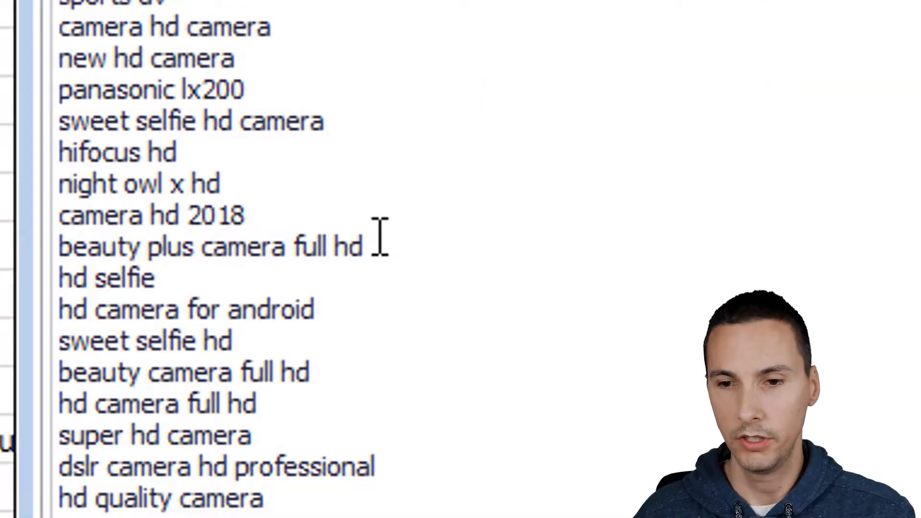
pyautogui.write("'s")
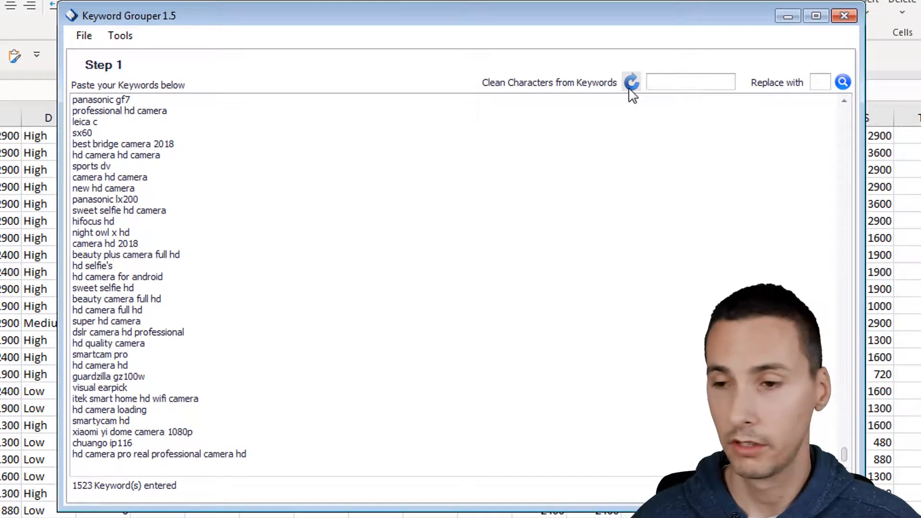
pyautogui.click(633, 84)
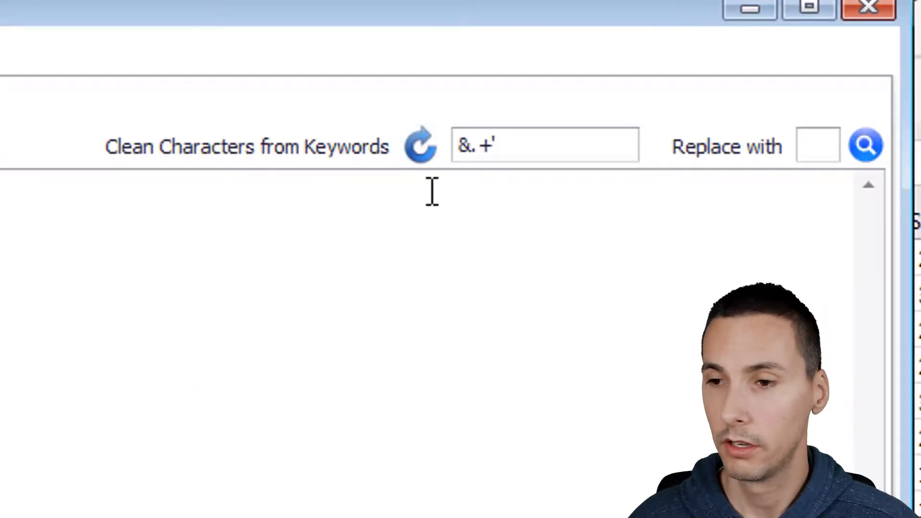
pyautogui.click(538, 149)
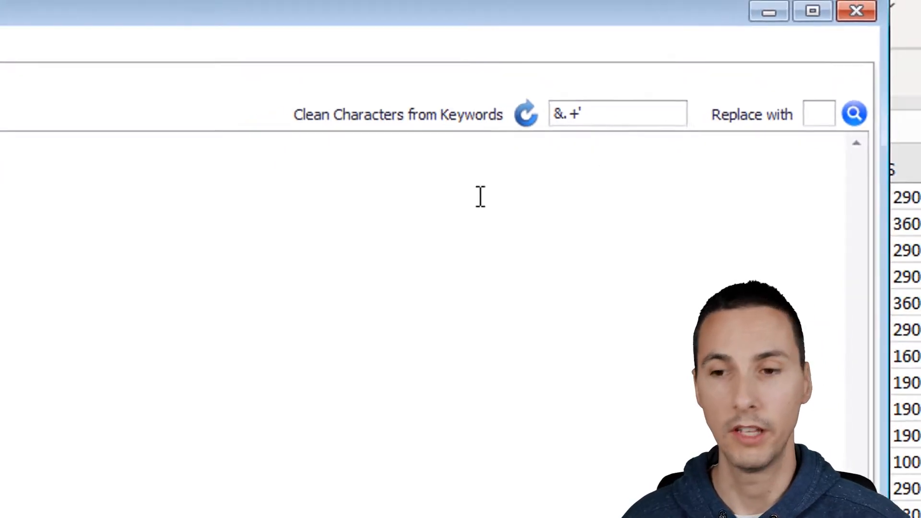
pyautogui.moveTo(385, 364); pyautogui.dragTo(326, 25)
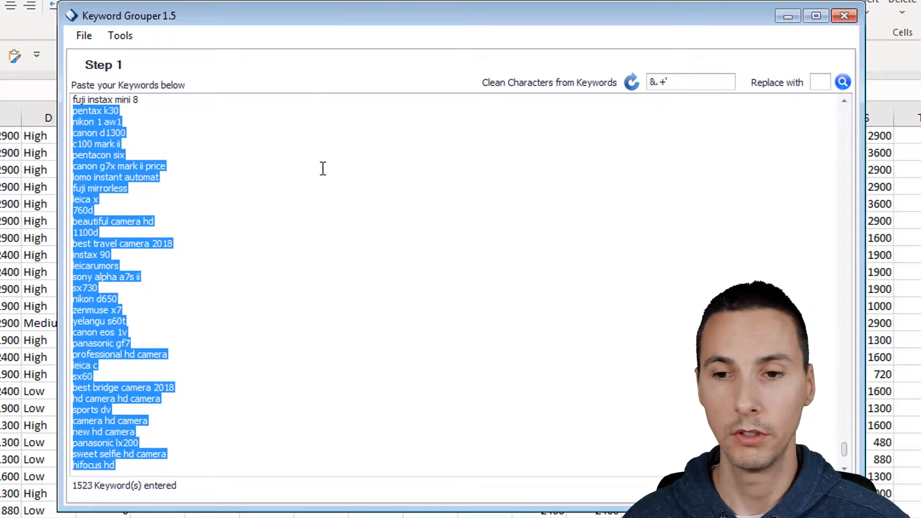
pyautogui.click(323, 168)
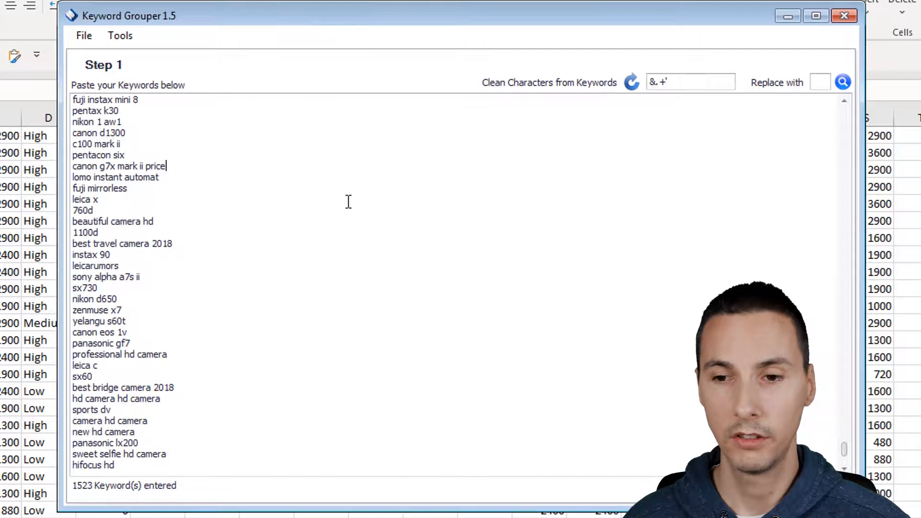
pyautogui.click(689, 85)
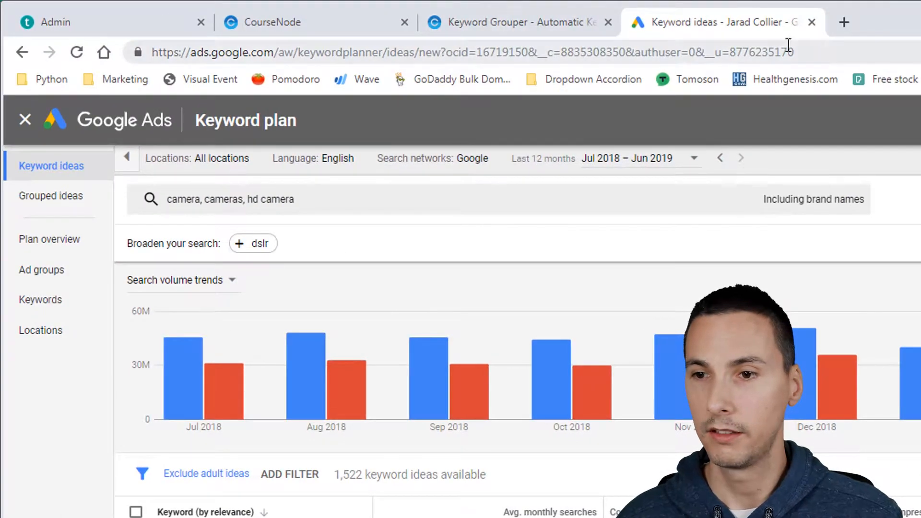
# Step: Search Google for "russian characters" in a new browser tab and copy the second line of Russian consonants from the result
pyautogui.click(844, 22)
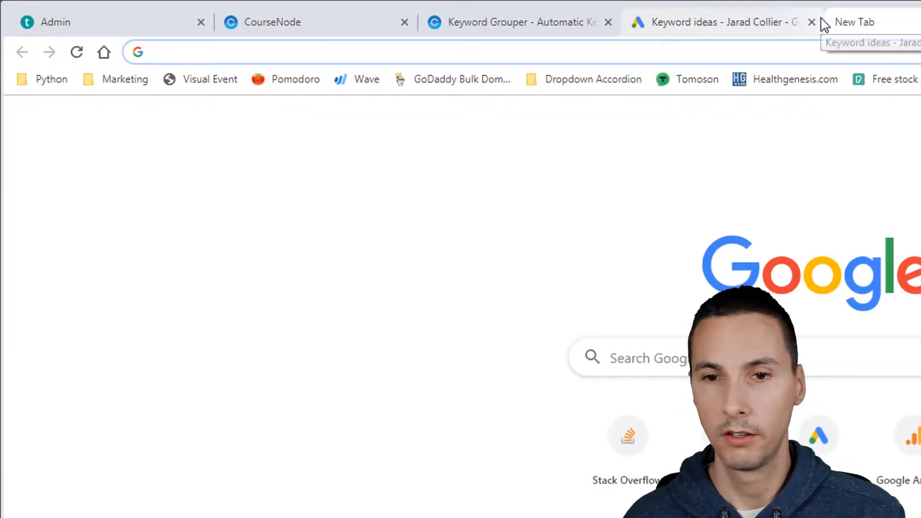
pyautogui.write('rus')
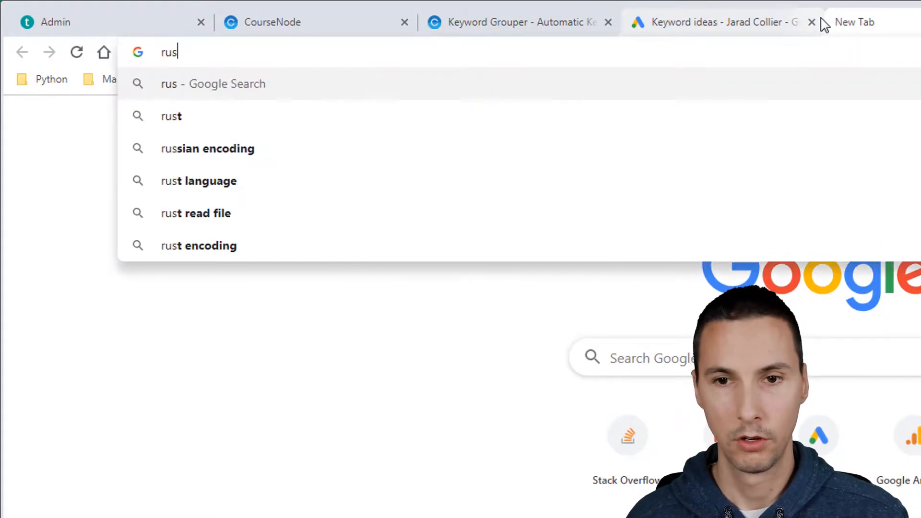
pyautogui.write('sian characters')
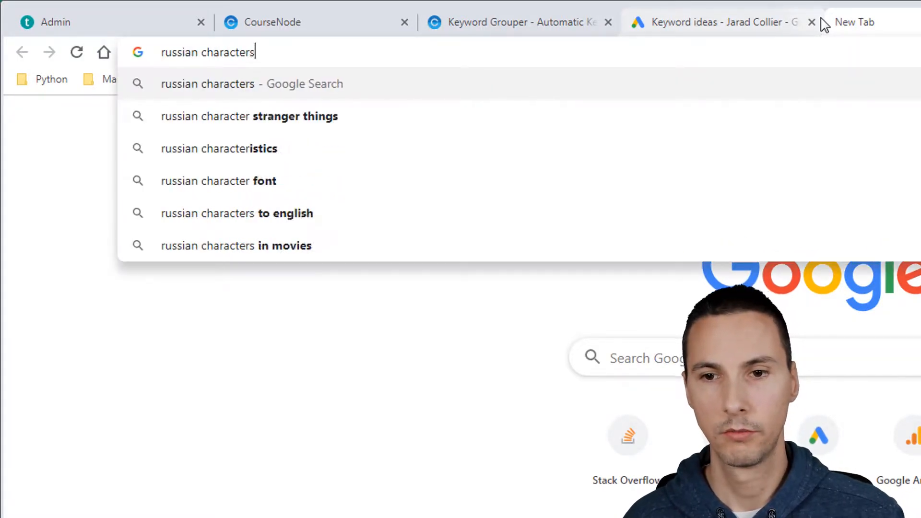
pyautogui.press('Return')
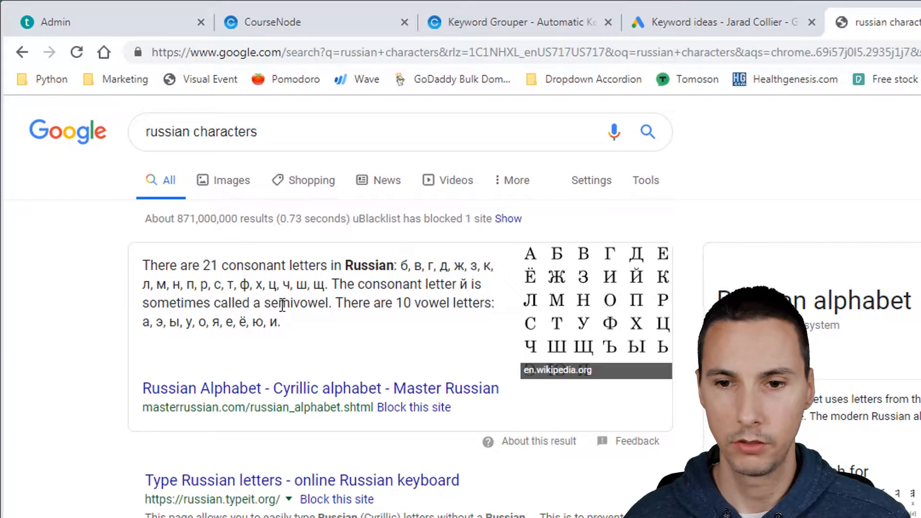
pyautogui.moveTo(324, 287); pyautogui.dragTo(166, 288)
pyautogui.hotkey('ctrl', 'c')
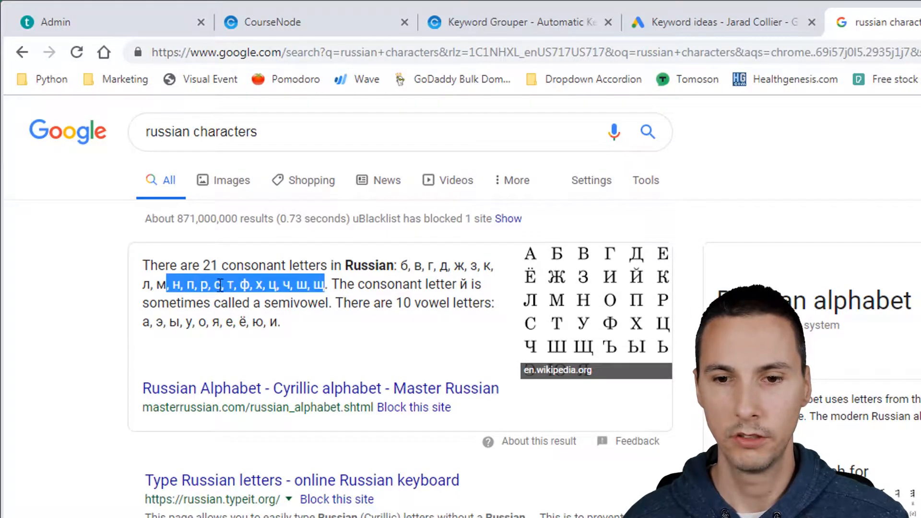
# Step: In Keyword Grouper, paste the copied Russian letters on a new line below "camera hd camera" and refresh the characters to clean
pyautogui.hotkey('alt', 'Tab')
pyautogui.click(284, 422)
pyautogui.press('Return')
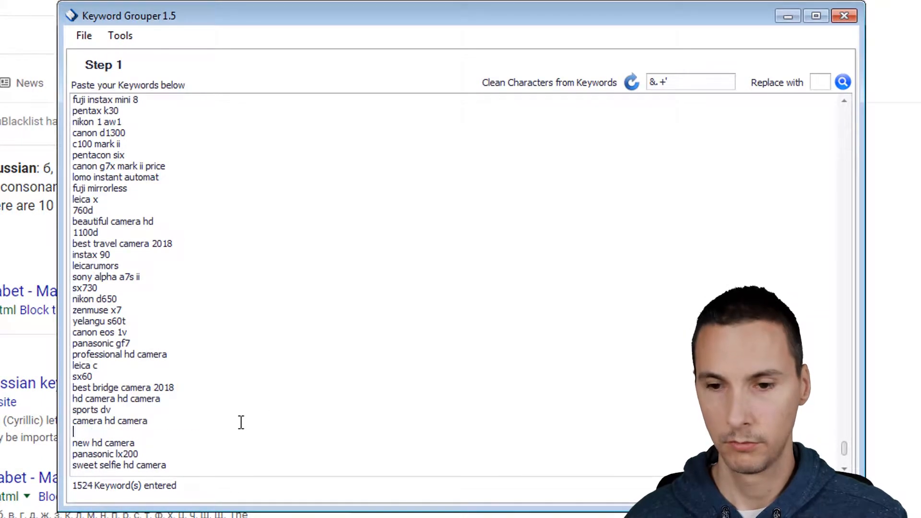
pyautogui.hotkey('ctrl', 'v')
pyautogui.click(631, 86)
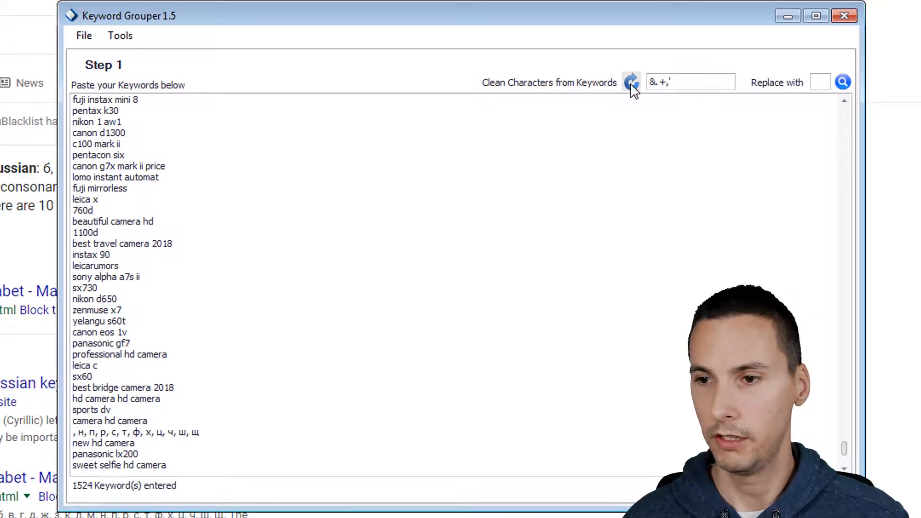
# Step: Delete the line of Russian letters from the keyword list
pyautogui.moveTo(229, 427); pyautogui.dragTo(72, 432)
pyautogui.press('BackSpace')
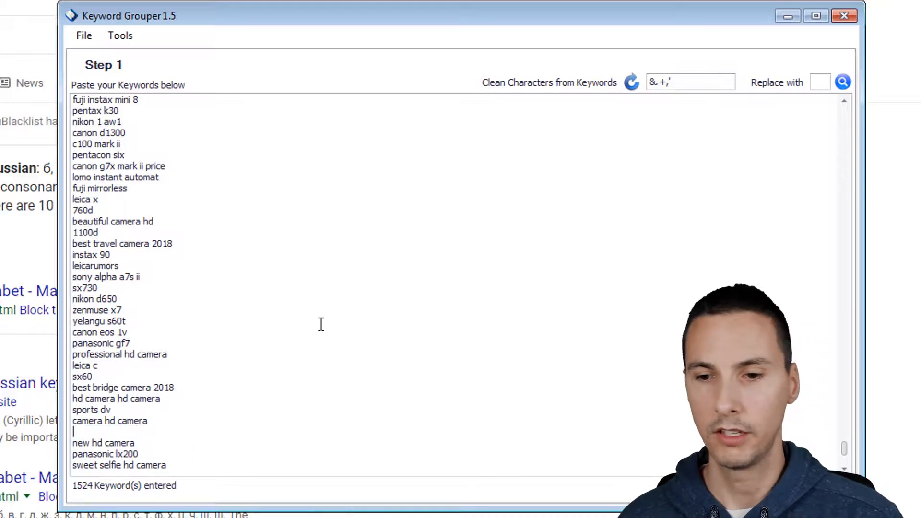
pyautogui.press('BackSpace')
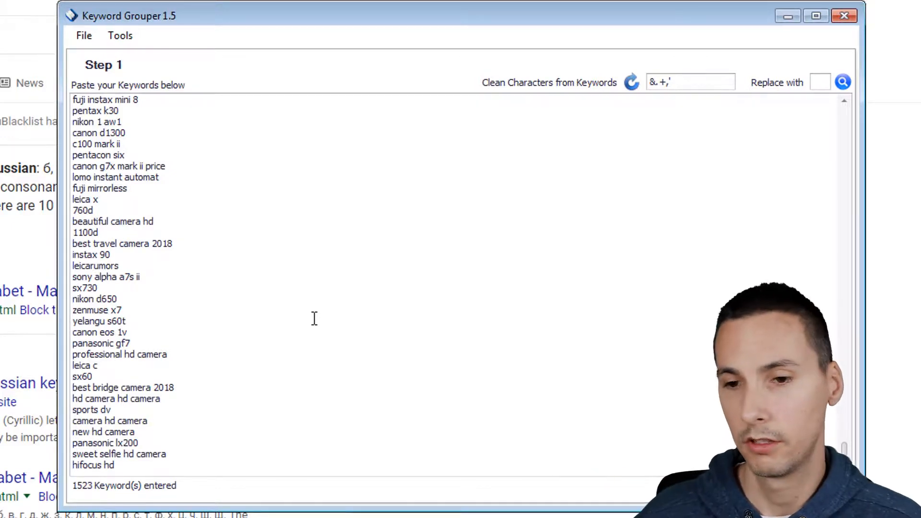
# Step: Remove the apostrophe from the clean characters, replace the remaining "&. +," characters in the keywords with a blank, and refresh the character list
pyautogui.click(697, 85)
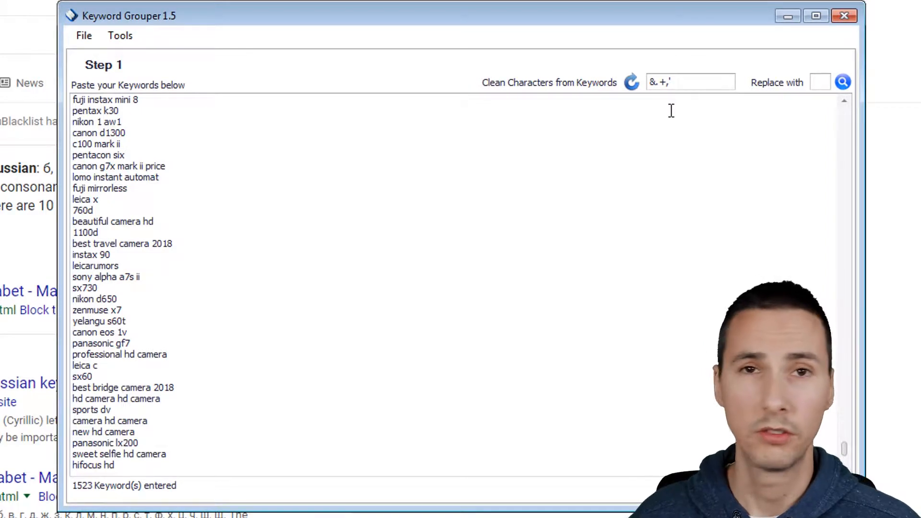
pyautogui.moveTo(456, 309); pyautogui.dragTo(513, 183)
pyautogui.click(463, 249)
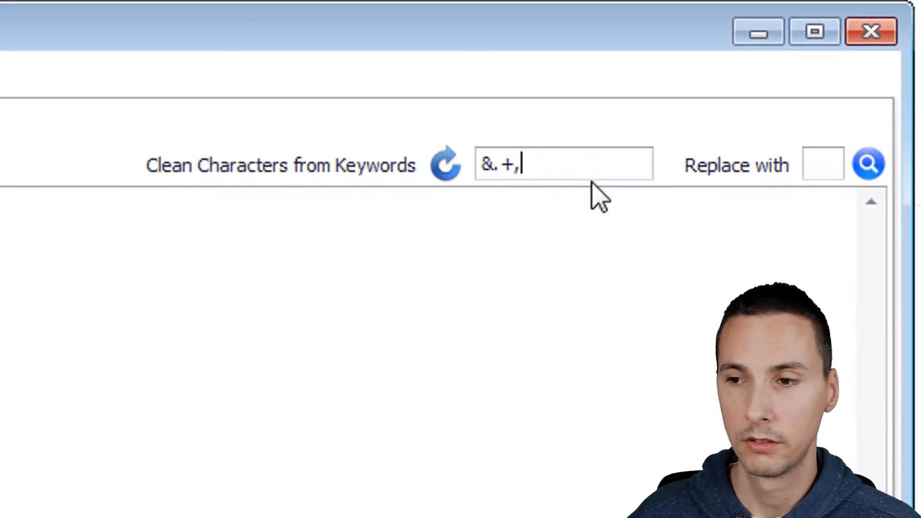
pyautogui.moveTo(563, 174); pyautogui.dragTo(425, 165)
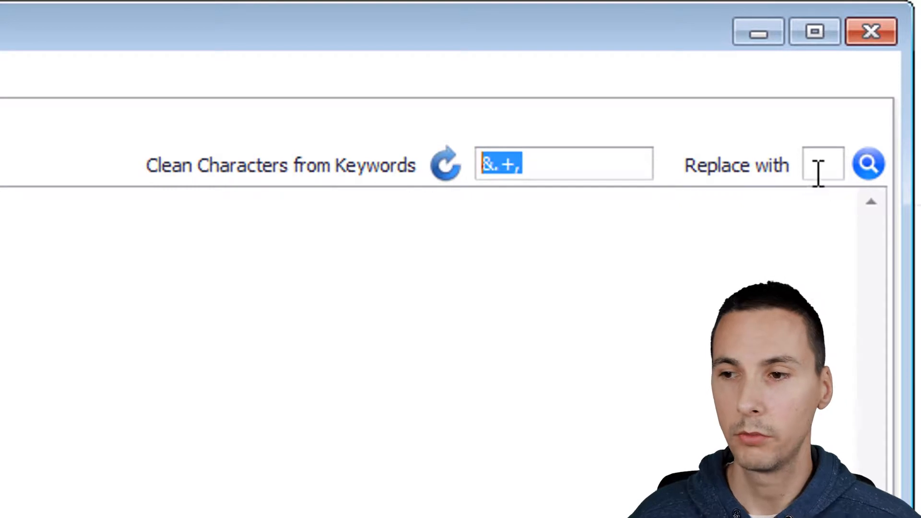
pyautogui.click(820, 170)
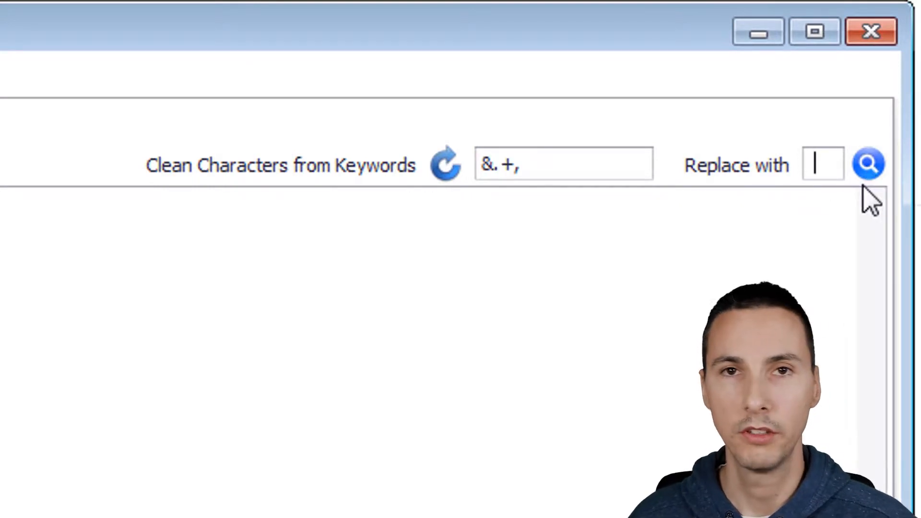
pyautogui.click(874, 168)
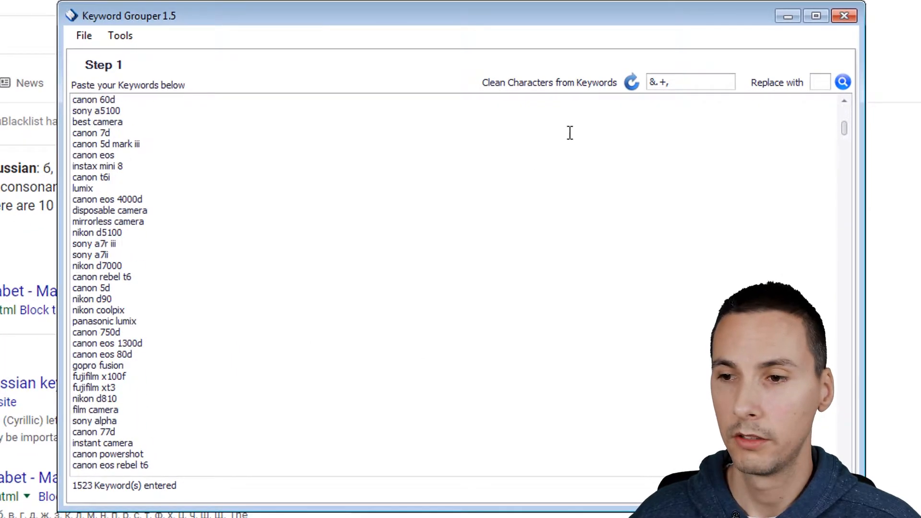
pyautogui.click(632, 82)
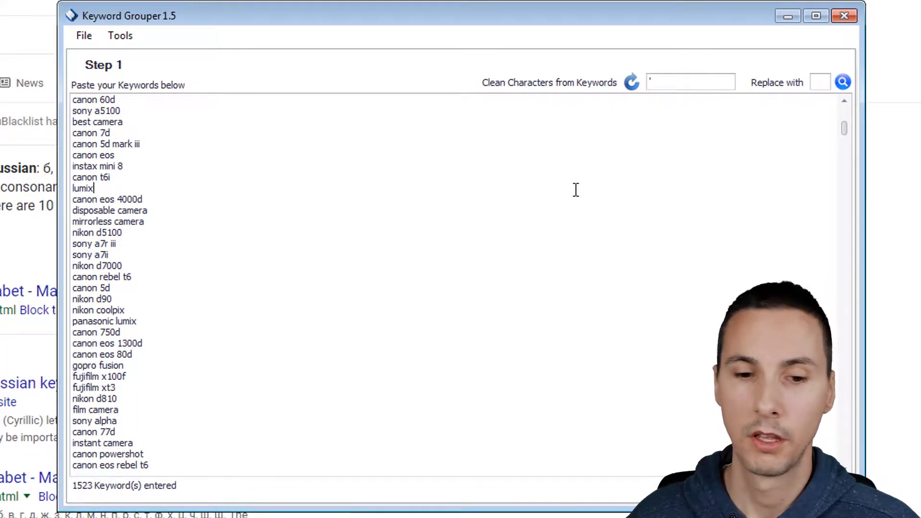
pyautogui.click(641, 165)
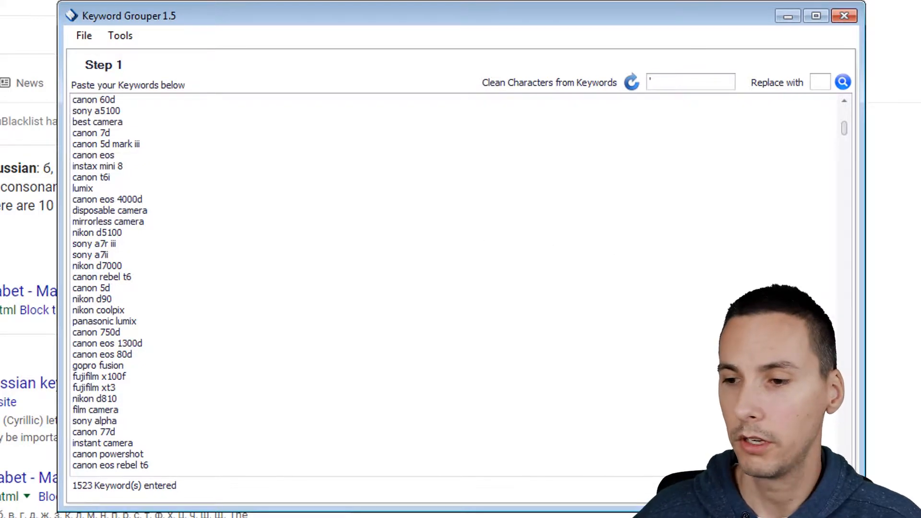
# Step: Proceed to the theme grouping stage and generate the common themes from the keywords
pyautogui.click(810, 489)
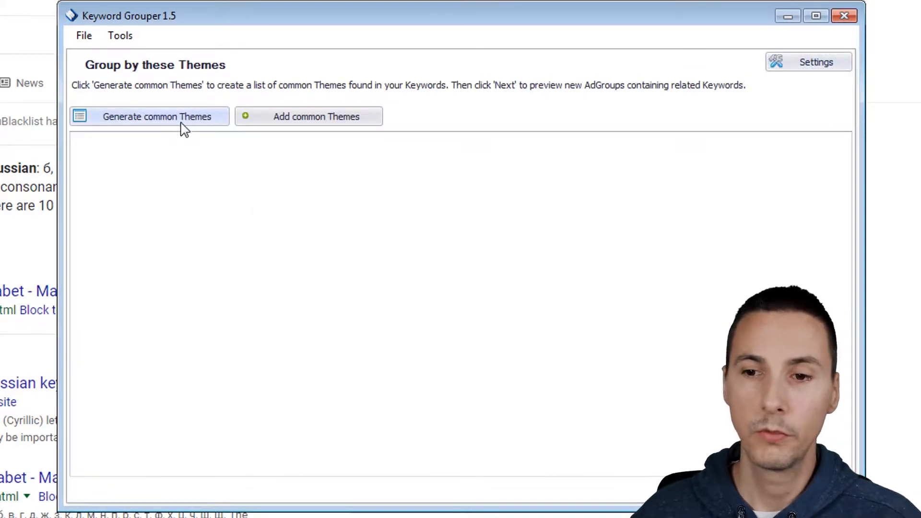
pyautogui.click(145, 124)
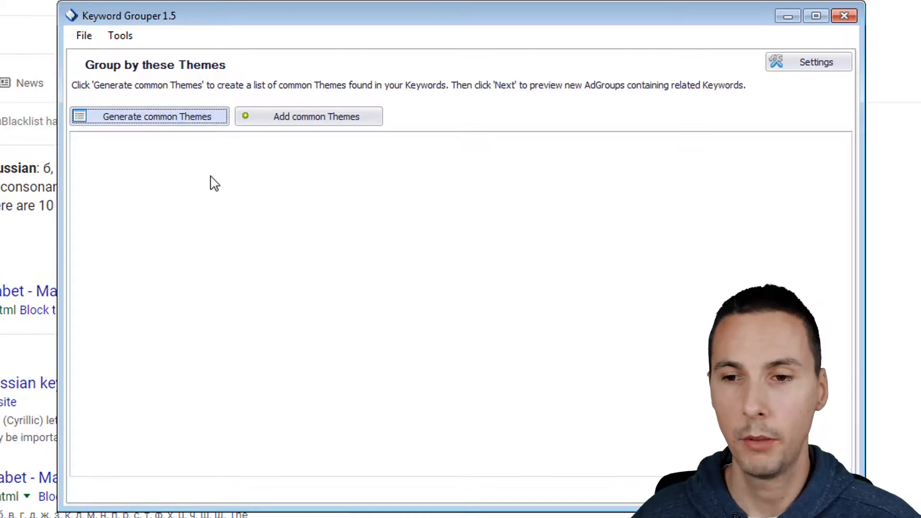
# Step: Examine the generated common themes from the multi-word entries through the single-word ones, including "5d mark iv"
pyautogui.moveTo(182, 383); pyautogui.dragTo(175, 253)
pyautogui.click(194, 228)
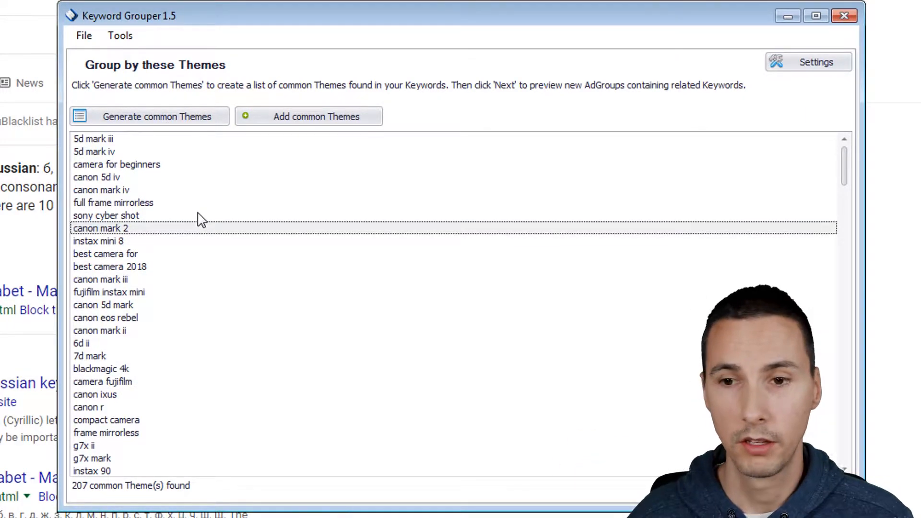
pyautogui.click(233, 191)
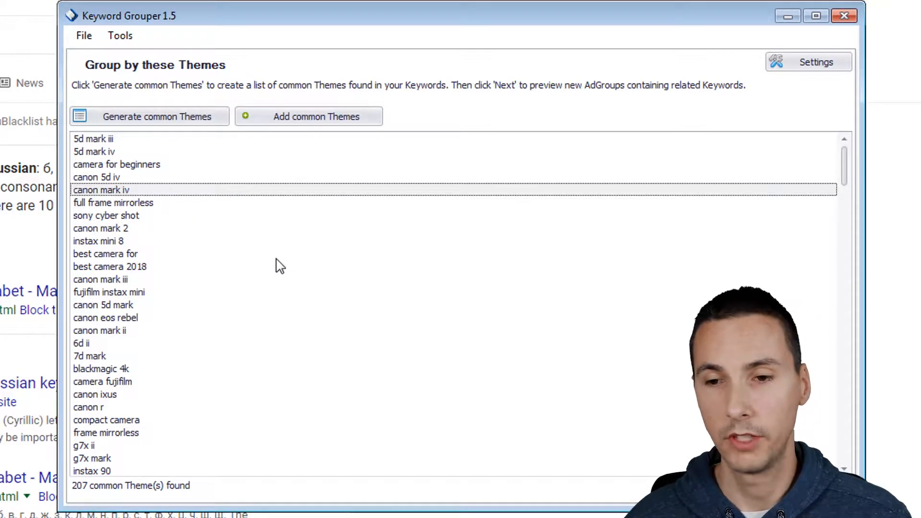
pyautogui.click(269, 231)
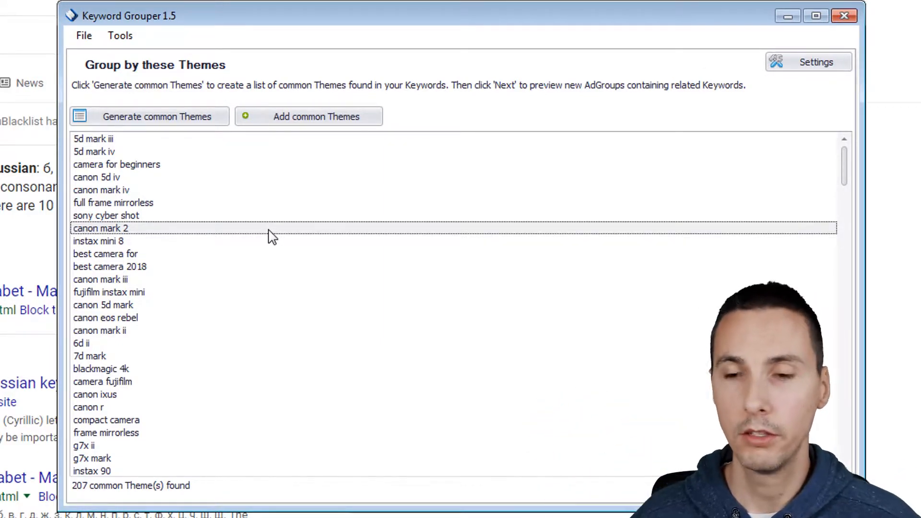
pyautogui.click(258, 205)
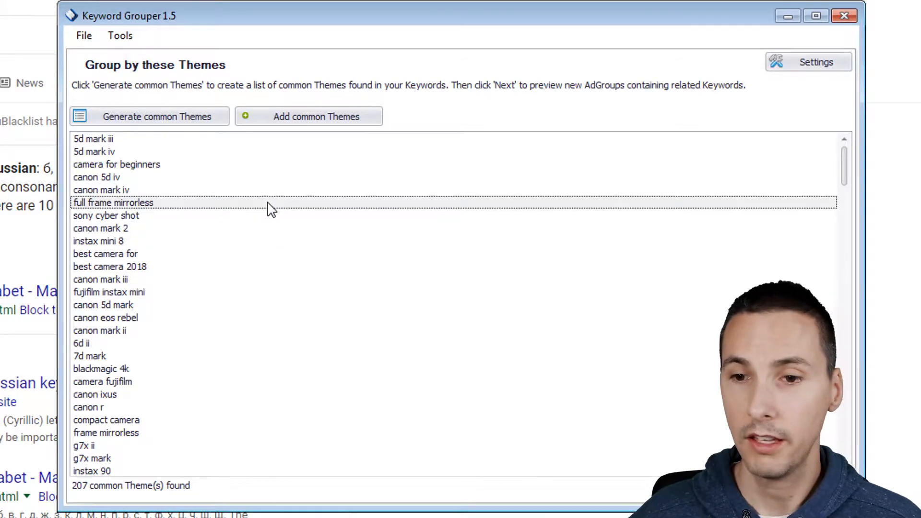
pyautogui.scroll(-20, 302, 294)
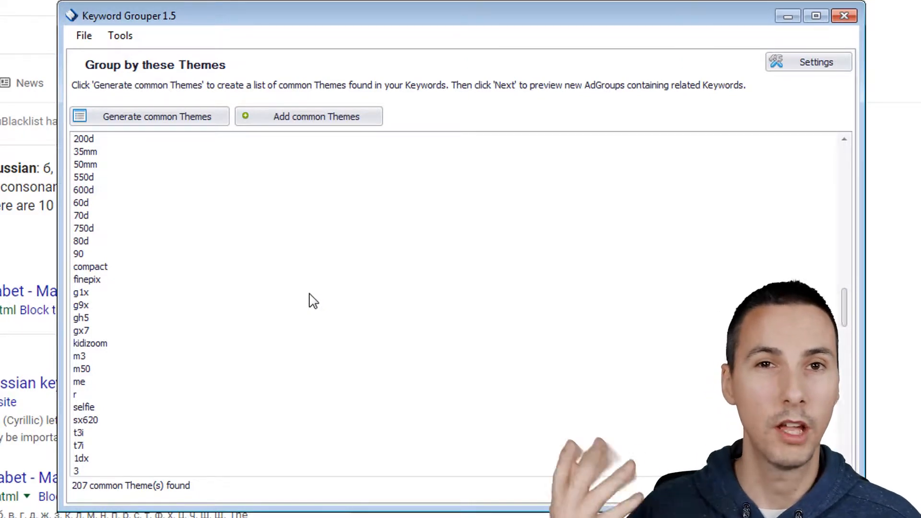
pyautogui.scroll(20, 367, 261)
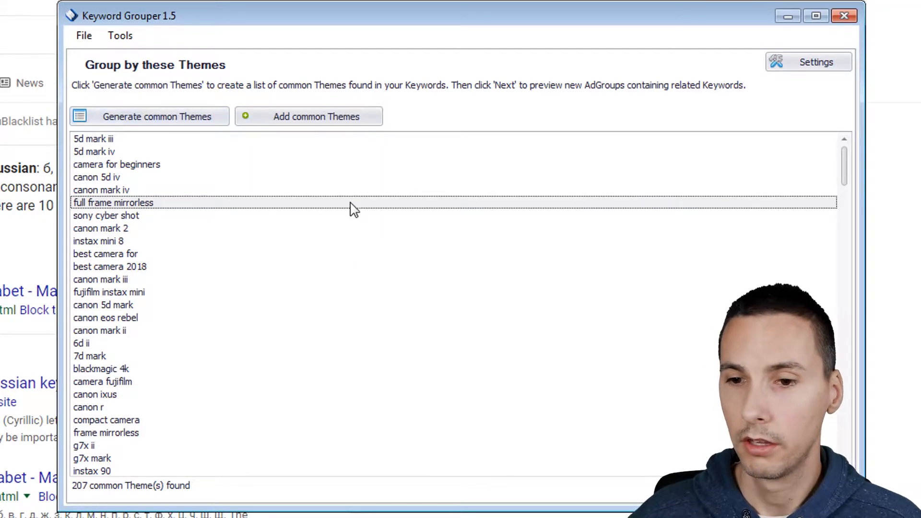
pyautogui.click(101, 151)
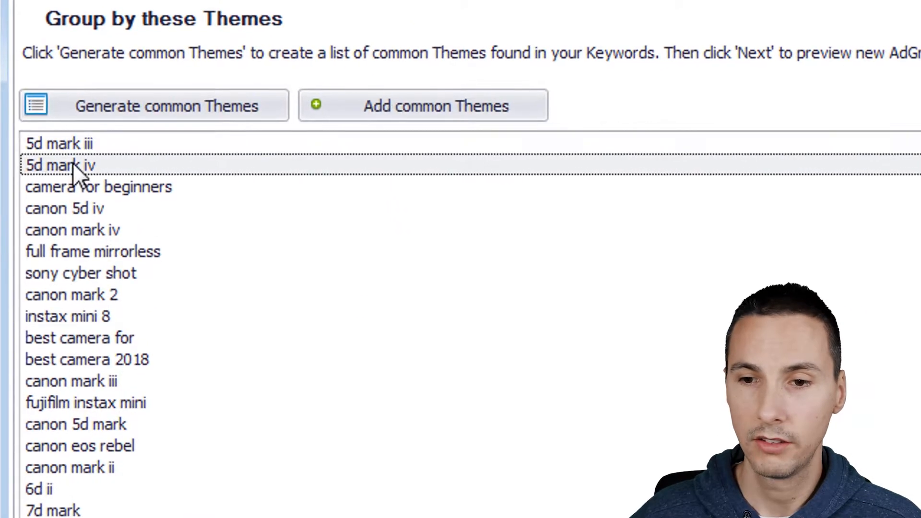
# Step: Examine the generated multi-word themes, such as "sony cyber shot" and "canon mark iii", and the dialog for adding themes
pyautogui.click(104, 275)
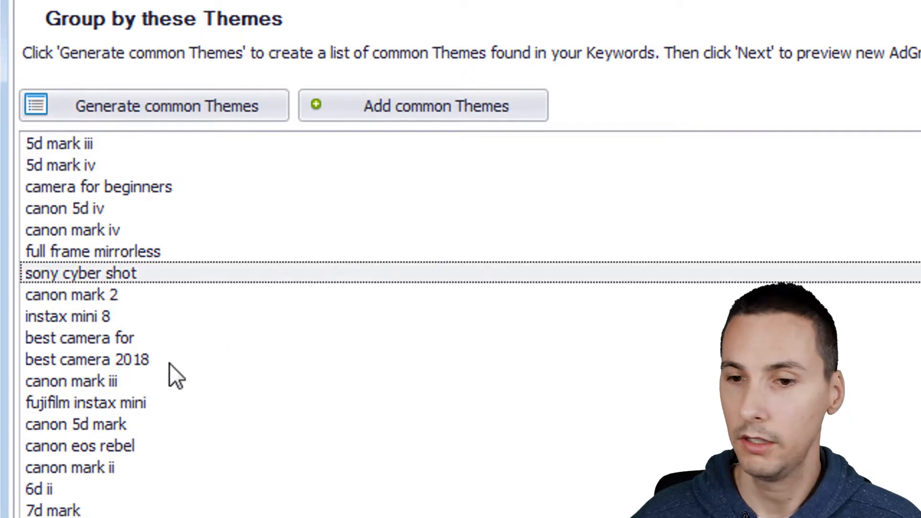
pyautogui.click(152, 422)
pyautogui.click(146, 385)
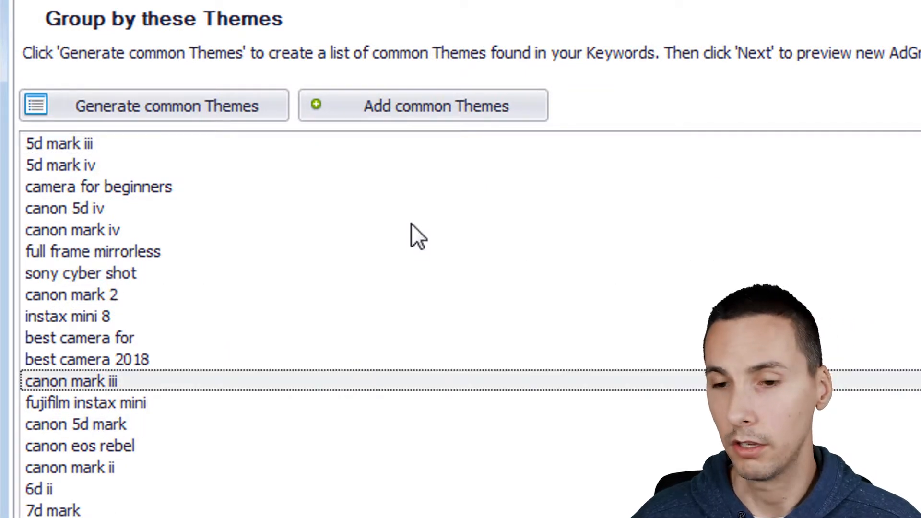
pyautogui.click(397, 280)
pyautogui.click(477, 110)
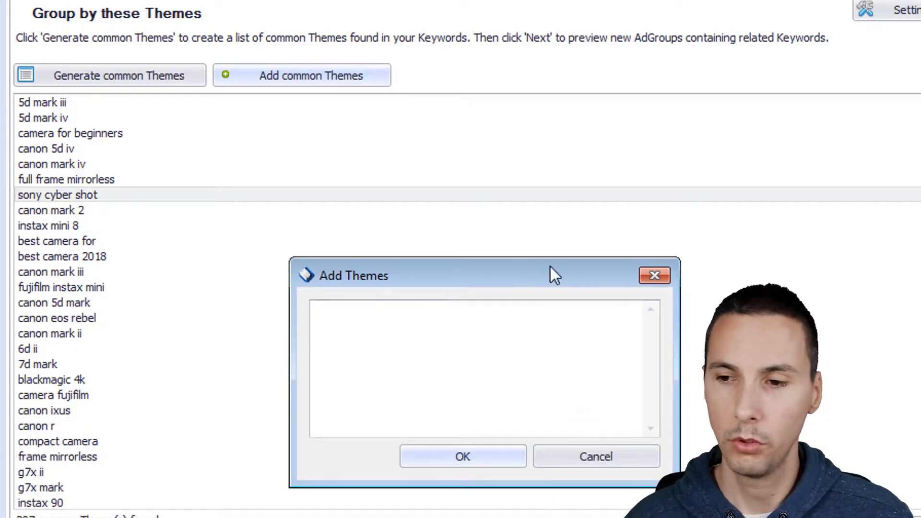
pyautogui.click(654, 276)
pyautogui.moveTo(104, 108); pyautogui.dragTo(108, 331)
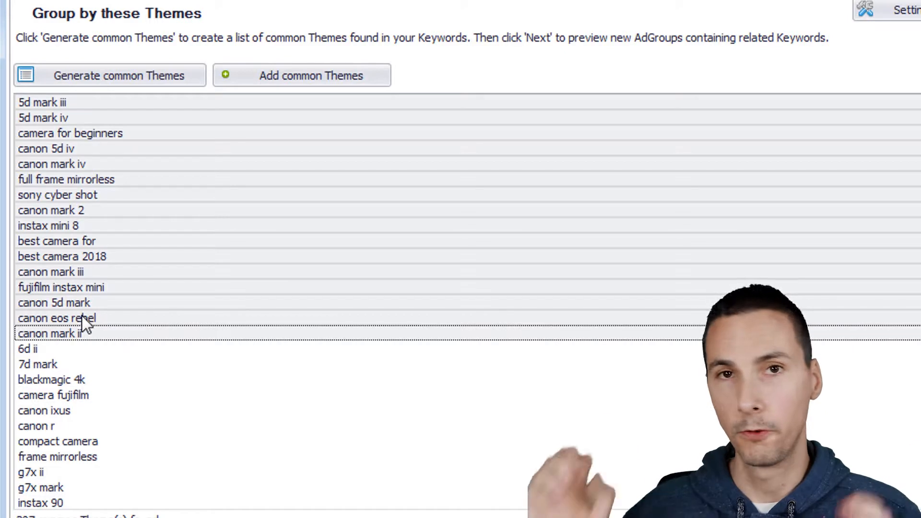
pyautogui.click(144, 209)
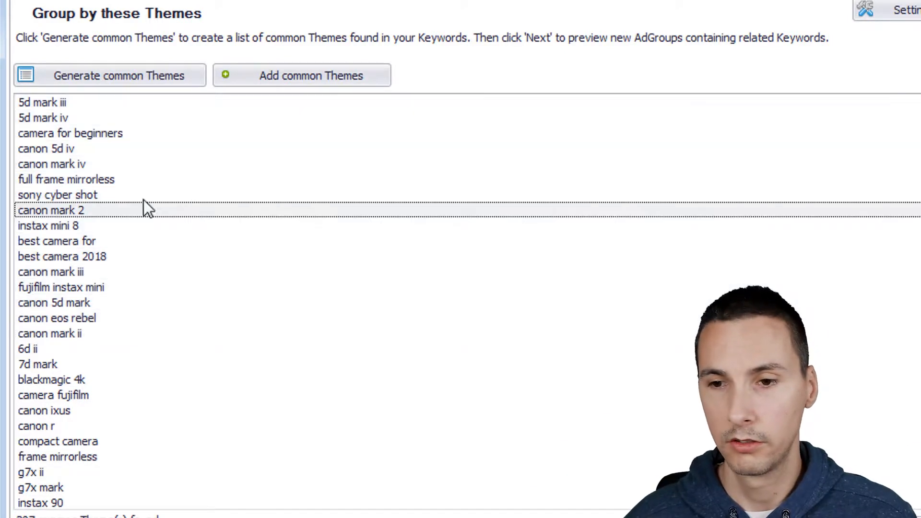
# Step: Add Canon, Sony, Fujifilm and Blackmagic as custom common themes
pyautogui.click(300, 79)
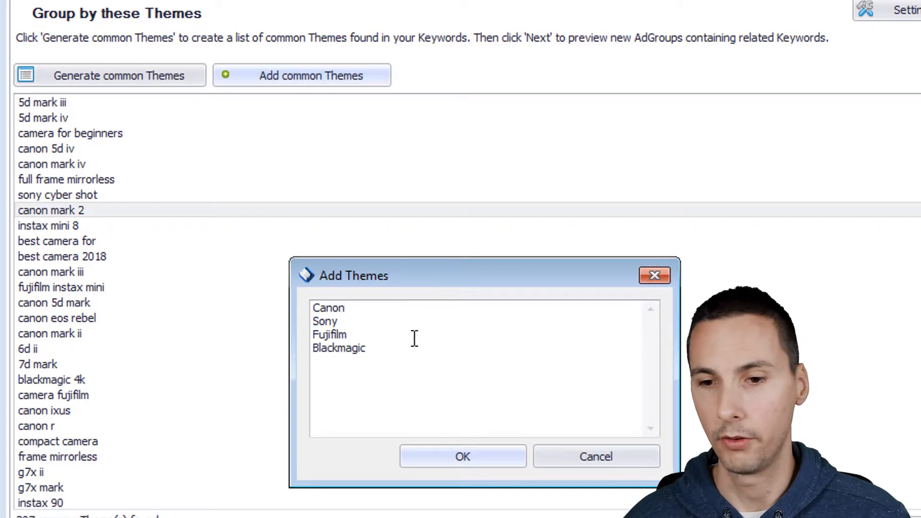
pyautogui.click(510, 463)
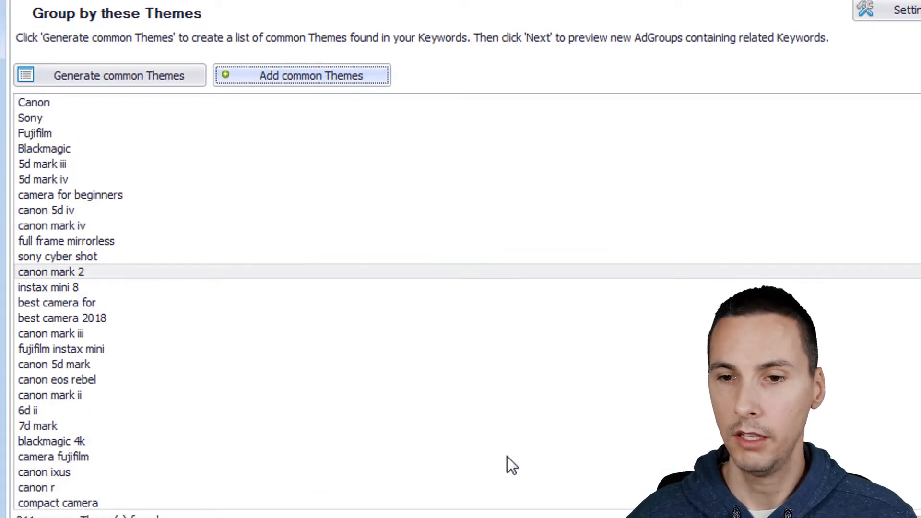
pyautogui.moveTo(131, 113); pyautogui.dragTo(126, 143)
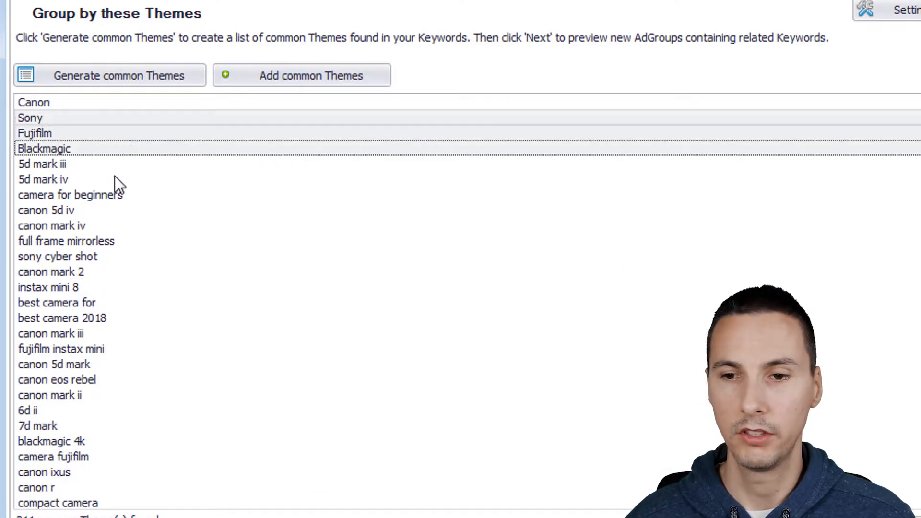
pyautogui.click(114, 177)
pyautogui.click(130, 133)
pyautogui.click(128, 164)
pyautogui.click(135, 241)
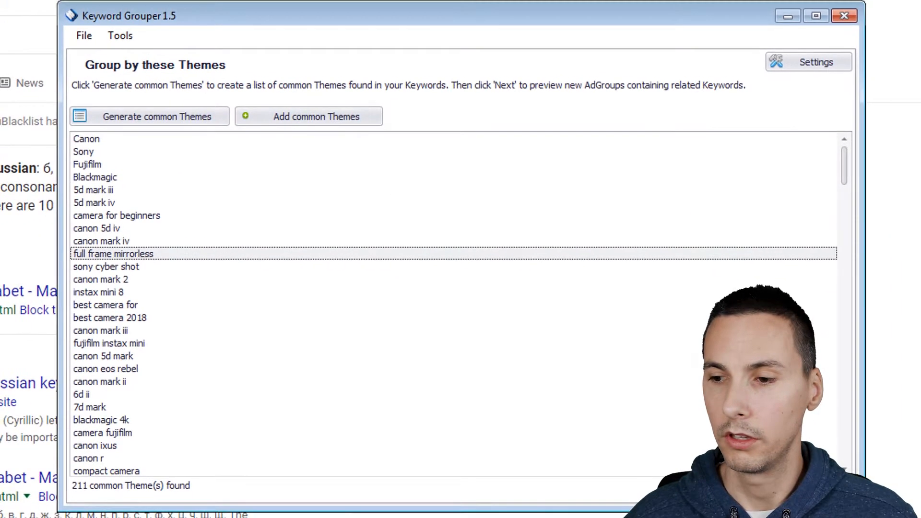
# Step: Preview the new ad groups and examine the keywords grouped under Canon, Sony and the following brand themes
pyautogui.click(811, 490)
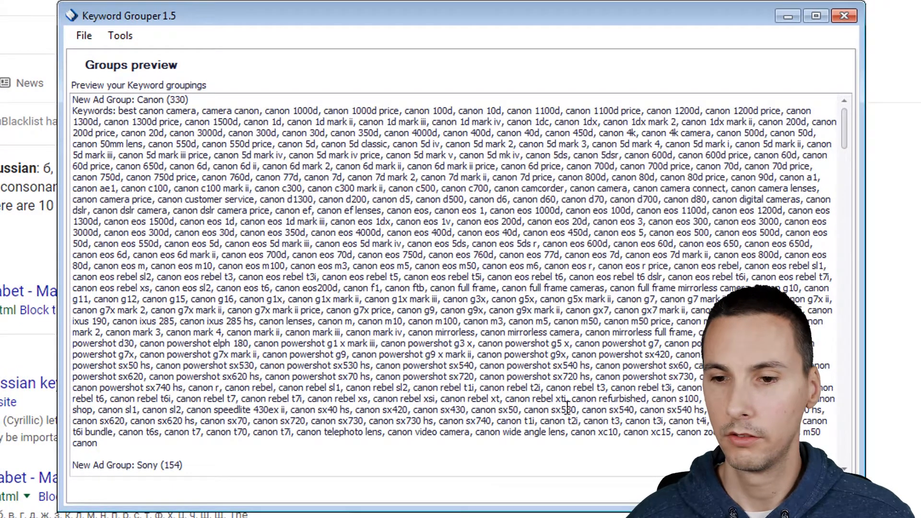
pyautogui.scroll(-3, 566, 421)
pyautogui.scroll(2, 322, 388)
pyautogui.moveTo(220, 402); pyautogui.dragTo(130, 115)
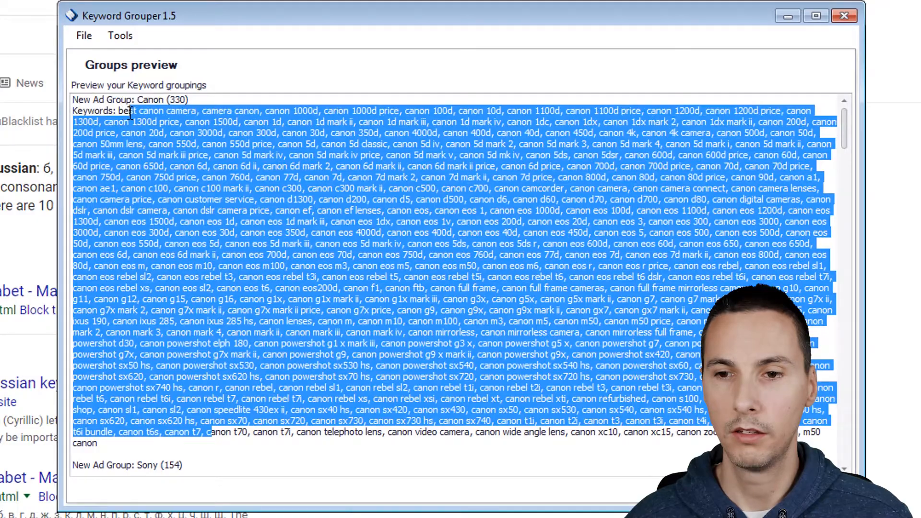
pyautogui.click(229, 209)
pyautogui.scroll(-2, 230, 210)
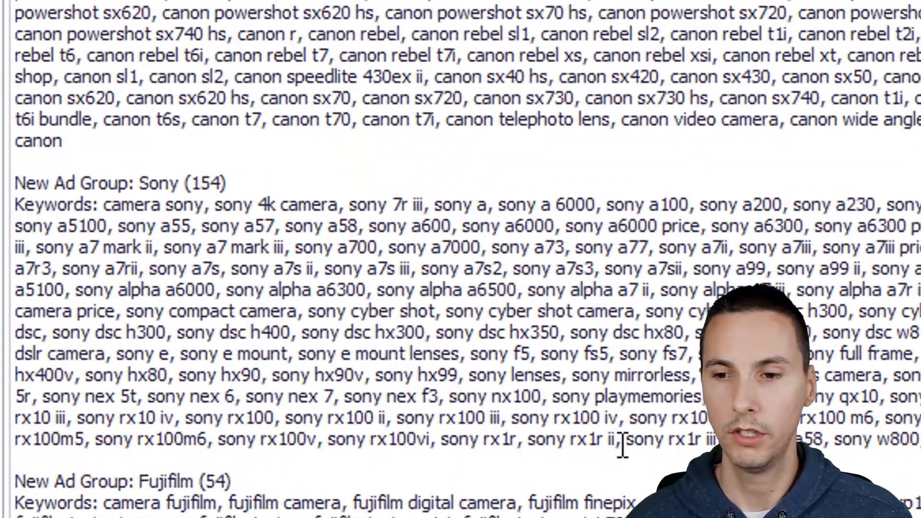
pyautogui.moveTo(631, 422); pyautogui.dragTo(323, 225)
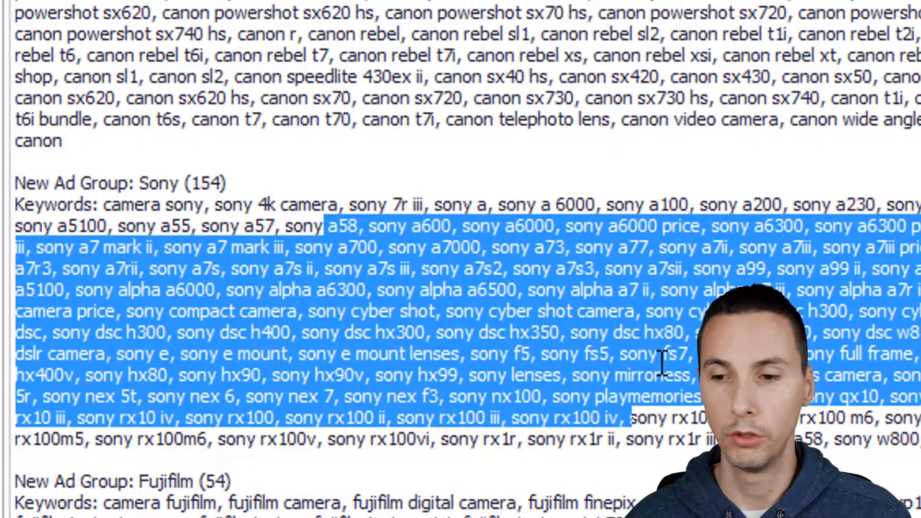
pyautogui.scroll(-2, 662, 365)
pyautogui.moveTo(606, 473); pyautogui.dragTo(619, 377)
pyautogui.click(619, 377)
pyautogui.scroll(-4, 619, 377)
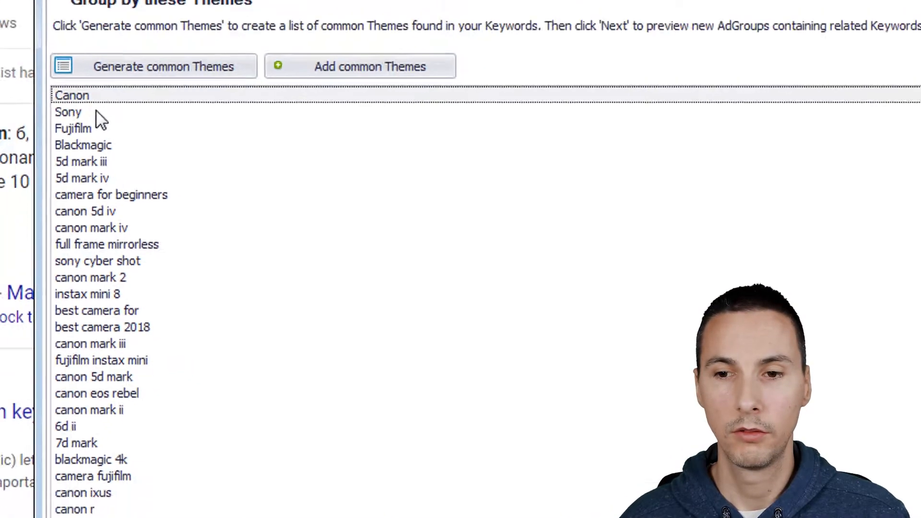
# Step: Delete the Canon, Sony and Fujifilm themes from the common themes list
pyautogui.click(111, 167)
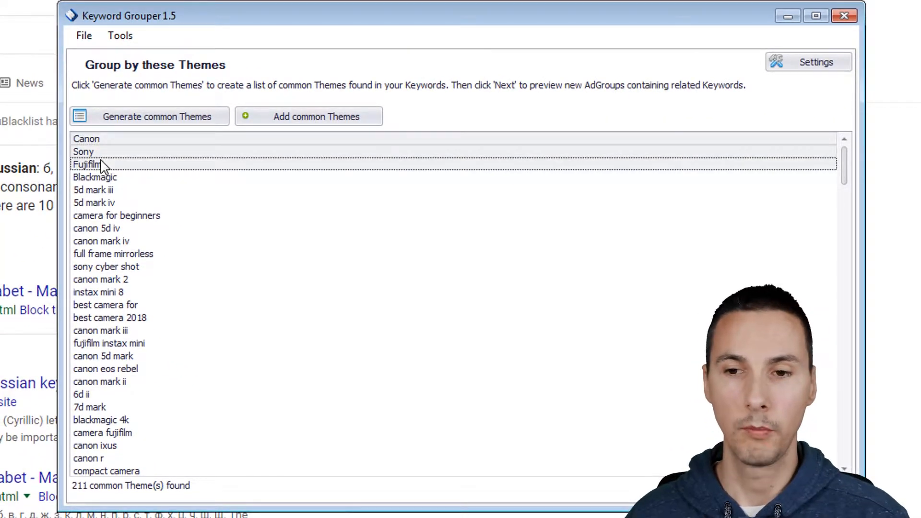
pyautogui.press('Delete')
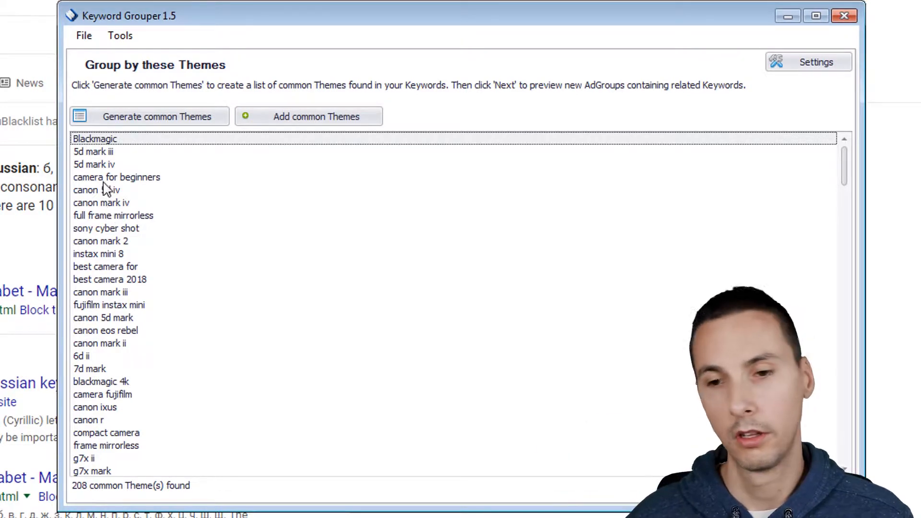
pyautogui.click(344, 116)
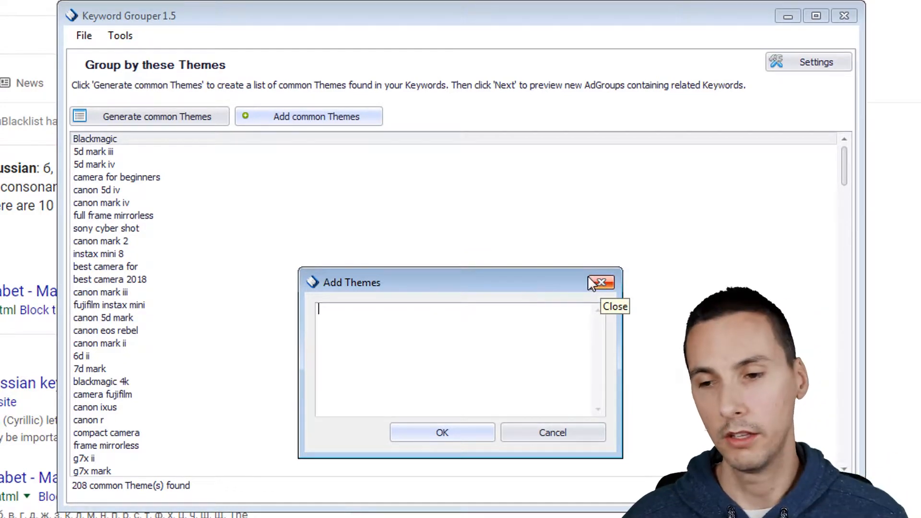
pyautogui.click(600, 283)
pyautogui.click(323, 230)
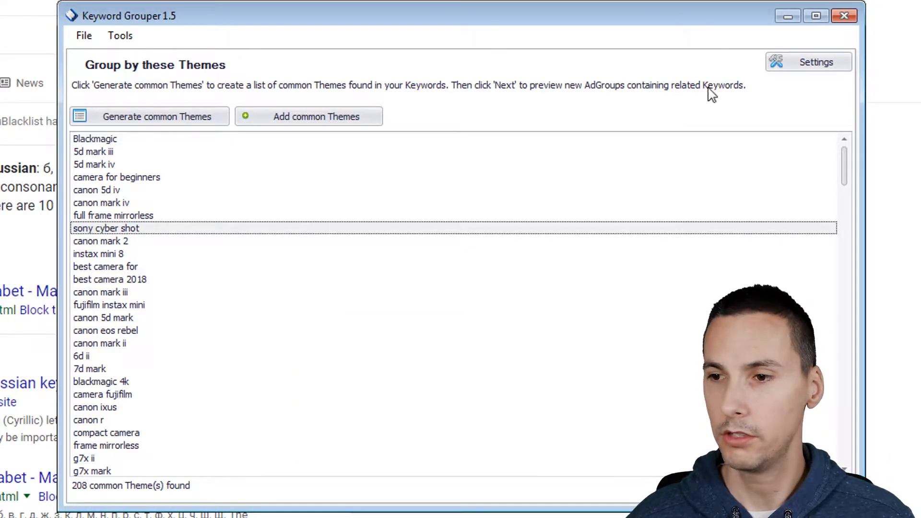
# Step: Restrict the frequency analysis to one-word frequency by turning off two-word and three-word frequency, and apply the settings
pyautogui.click(818, 64)
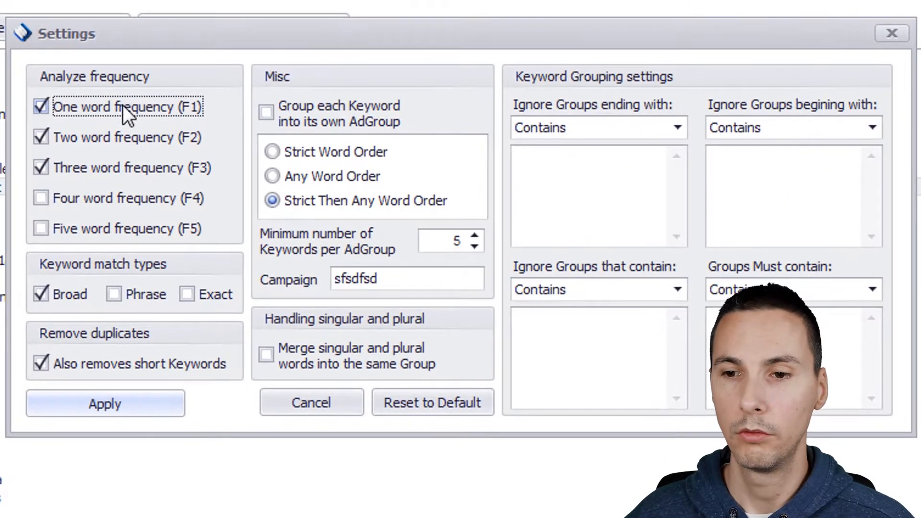
pyautogui.click(223, 171)
pyautogui.click(97, 139)
pyautogui.click(96, 168)
pyautogui.click(96, 114)
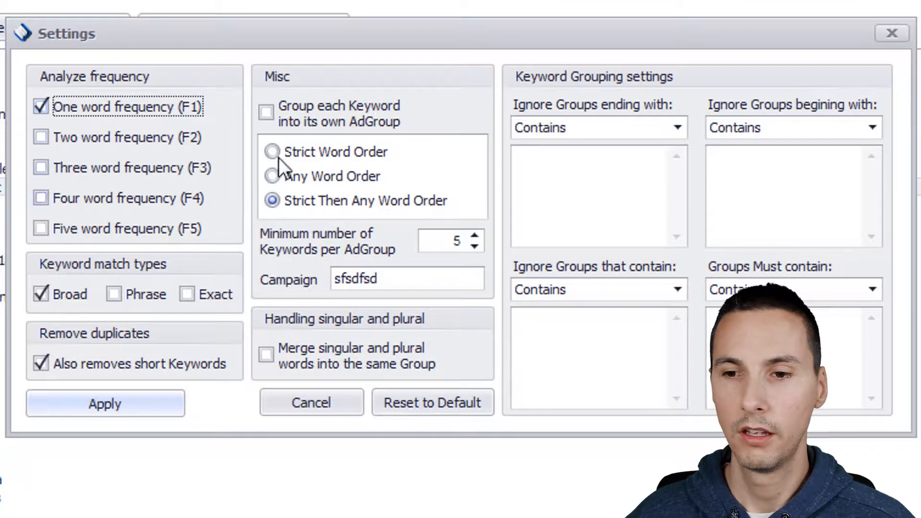
pyautogui.click(132, 406)
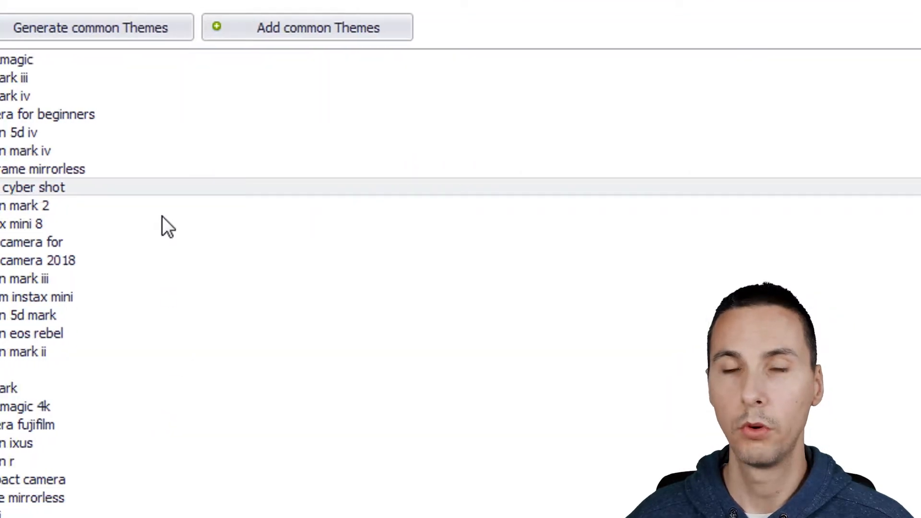
# Step: Regenerate the common themes from one-word frequency and look through the single-word list
pyautogui.click(152, 28)
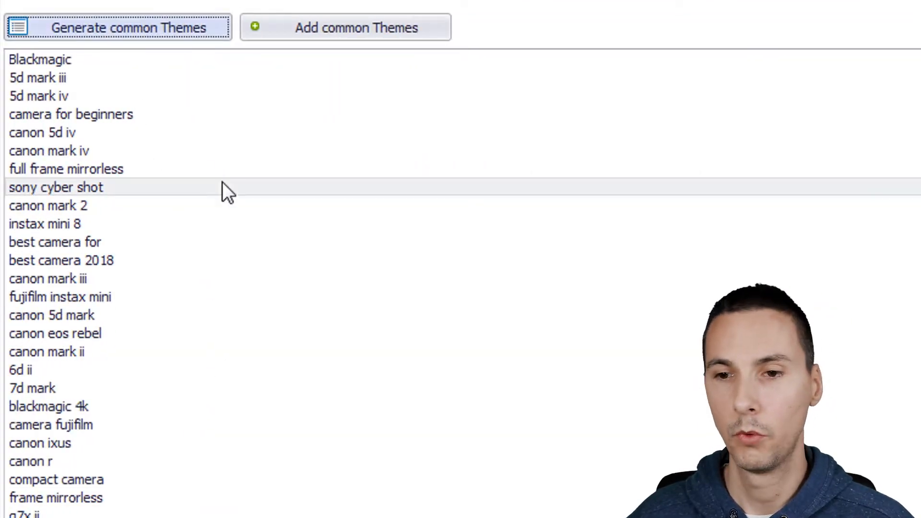
pyautogui.click(172, 82)
pyautogui.click(184, 169)
pyautogui.scroll(-14, 236, 267)
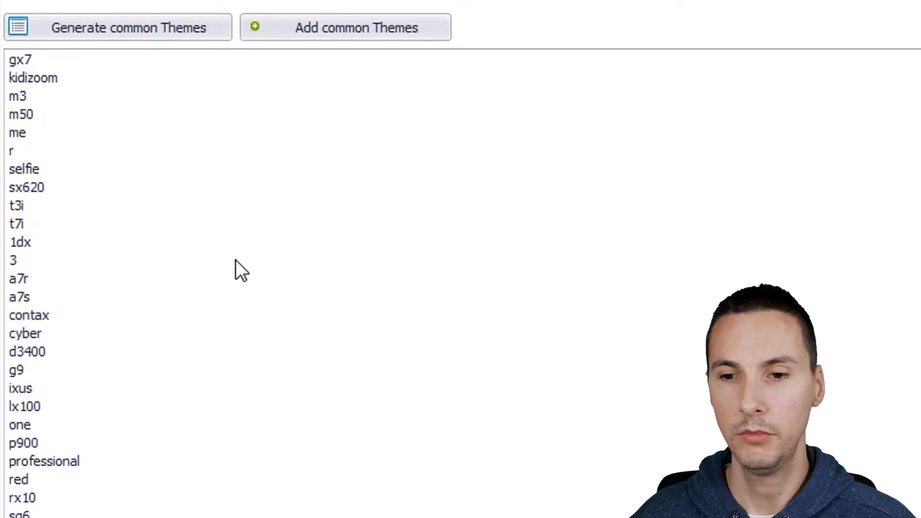
pyautogui.scroll(14, 240, 267)
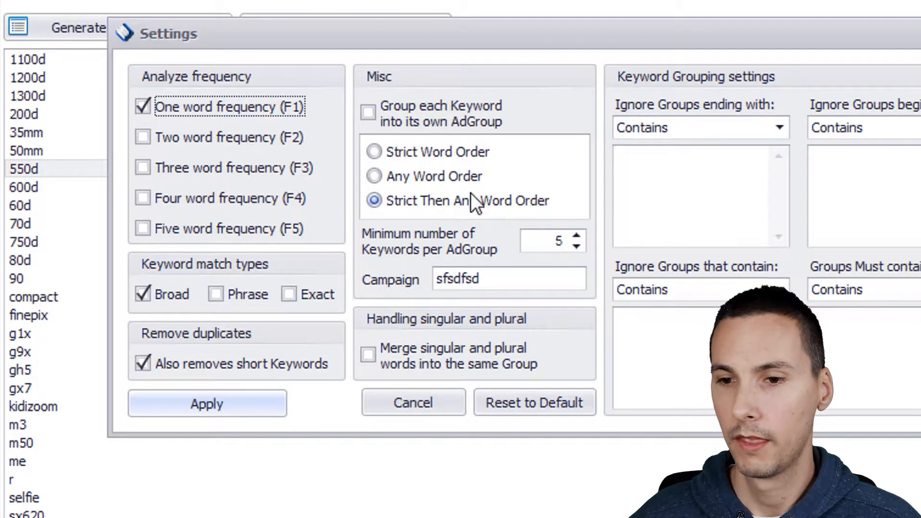
# Step: Add two-word frequency to the analysis settings and regenerate the common themes
pyautogui.click(231, 140)
pyautogui.click(255, 392)
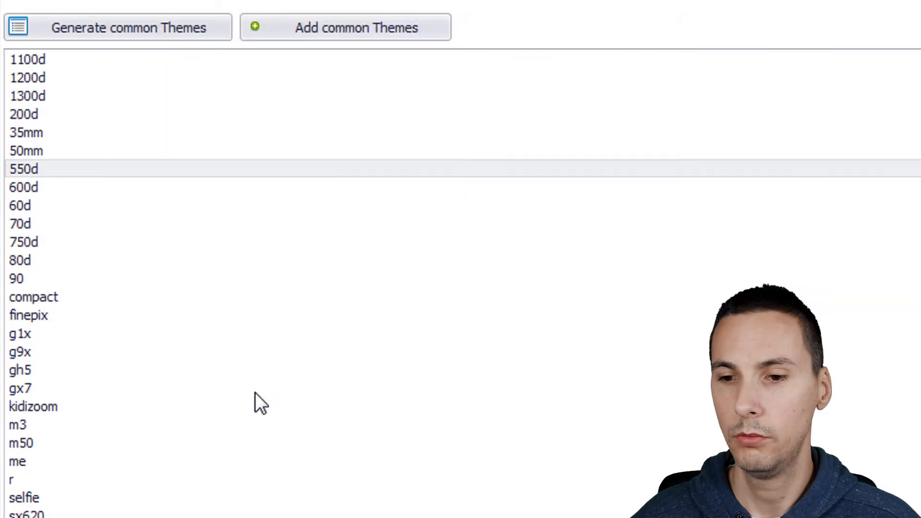
pyautogui.click(168, 31)
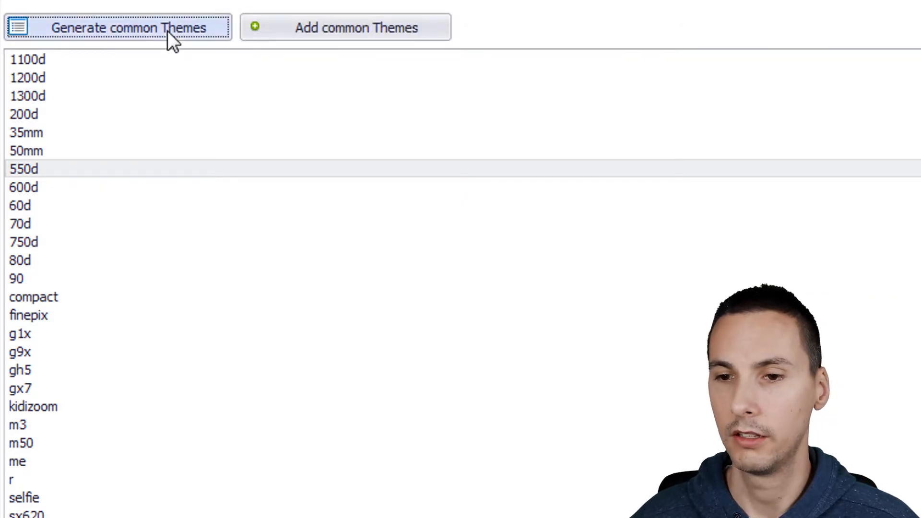
pyautogui.moveTo(96, 93); pyautogui.dragTo(93, 343)
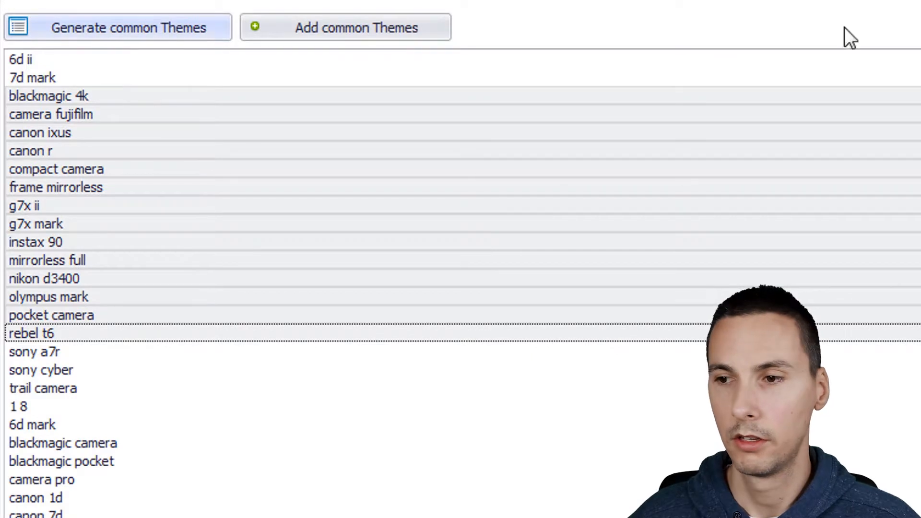
# Step: Enable three-word frequency in the analysis settings and apply the change
pyautogui.click(696, 1)
pyautogui.click(178, 171)
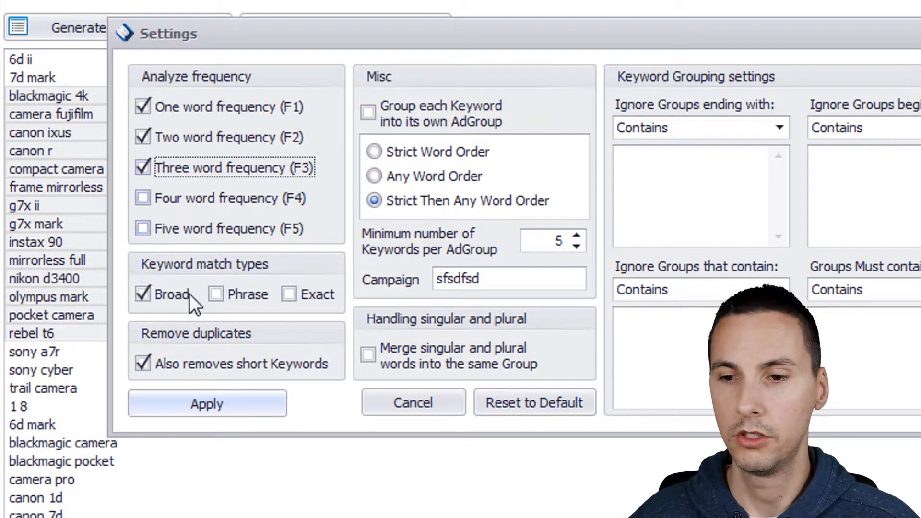
pyautogui.click(221, 400)
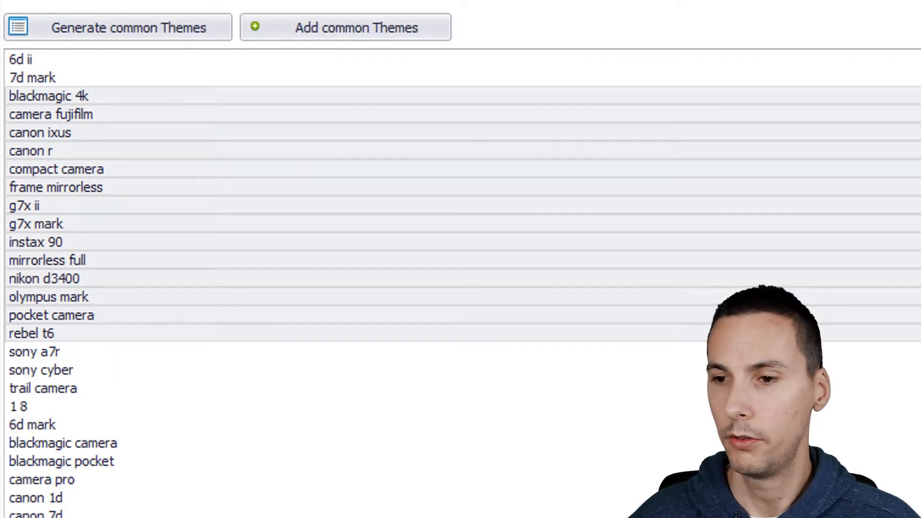
# Step: Set the minimum number of keywords per ad group to 10, with Strict Then Any Word Order and no single-keyword ad groups
pyautogui.click(696, 1)
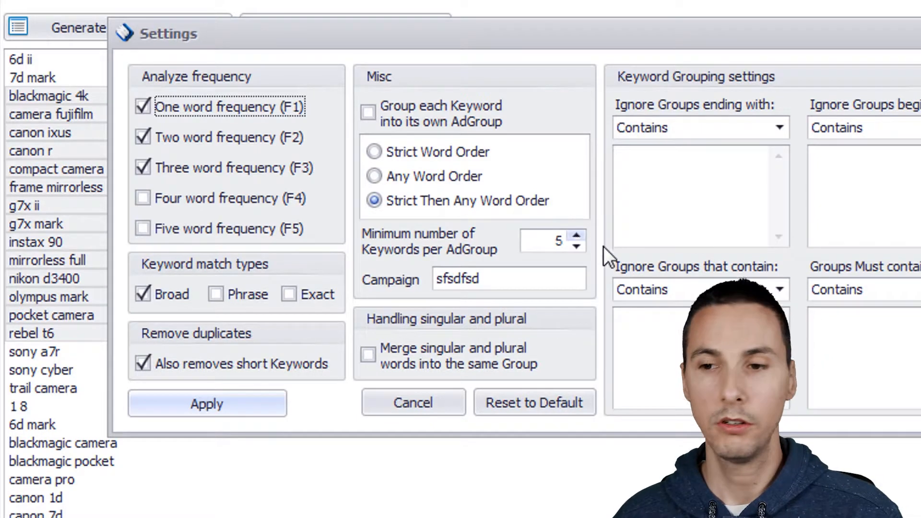
pyautogui.click(580, 235)
pyautogui.click(580, 235)
pyautogui.click(580, 235)
pyautogui.click(580, 234)
pyautogui.click(580, 235)
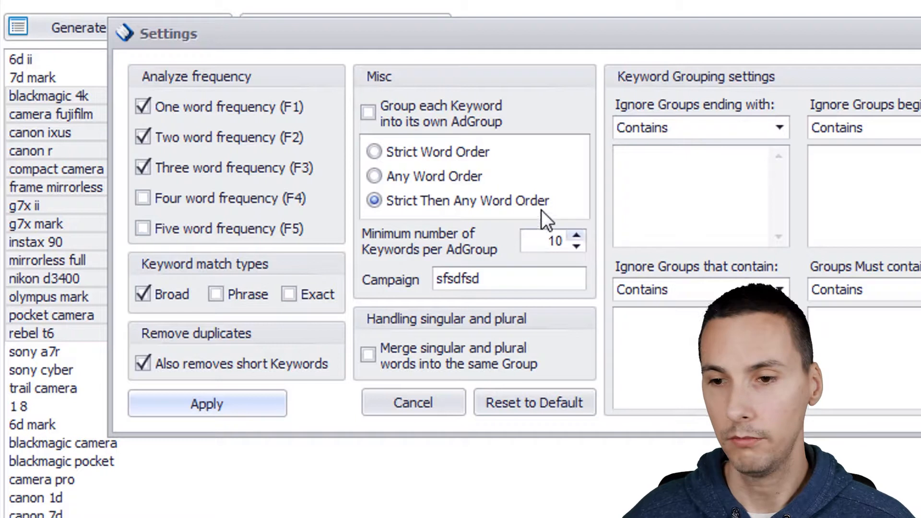
pyautogui.click(476, 199)
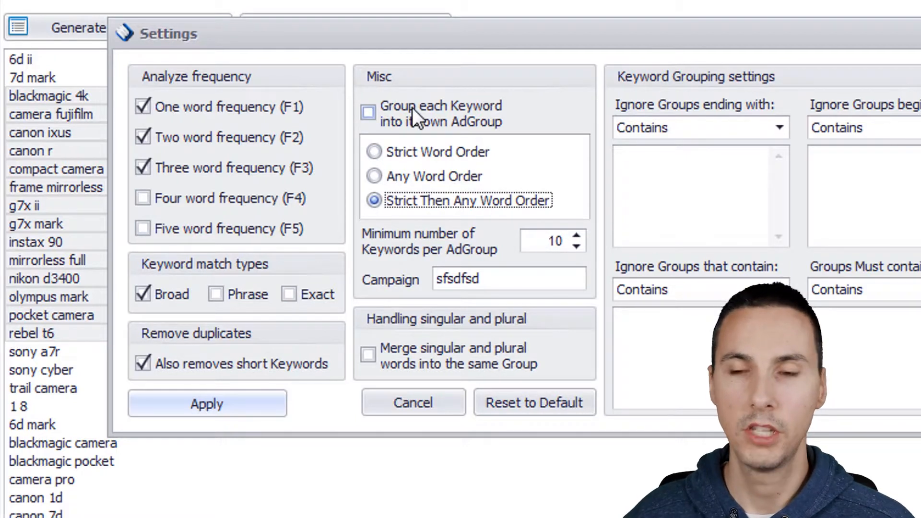
pyautogui.click(387, 106)
pyautogui.click(405, 128)
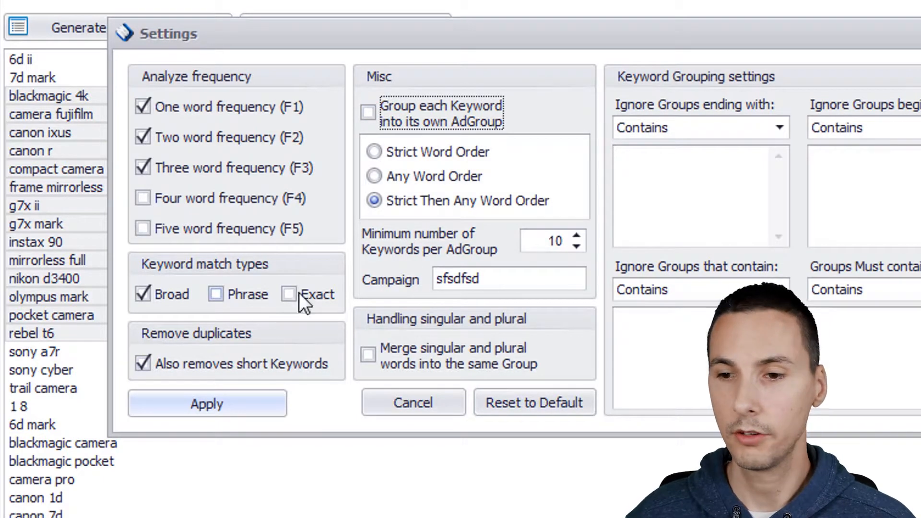
# Step: Replace the campaign name in the settings with "Camera"
pyautogui.doubleClick(458, 279)
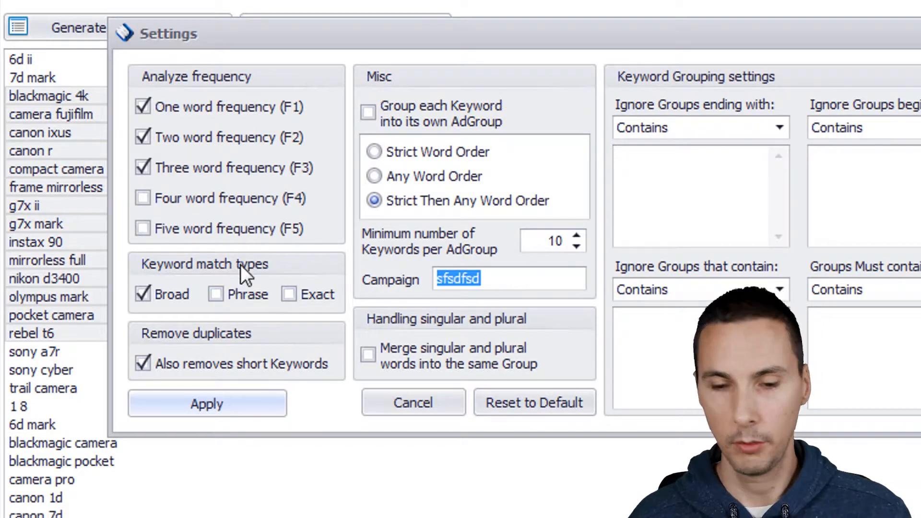
pyautogui.write('Camera')
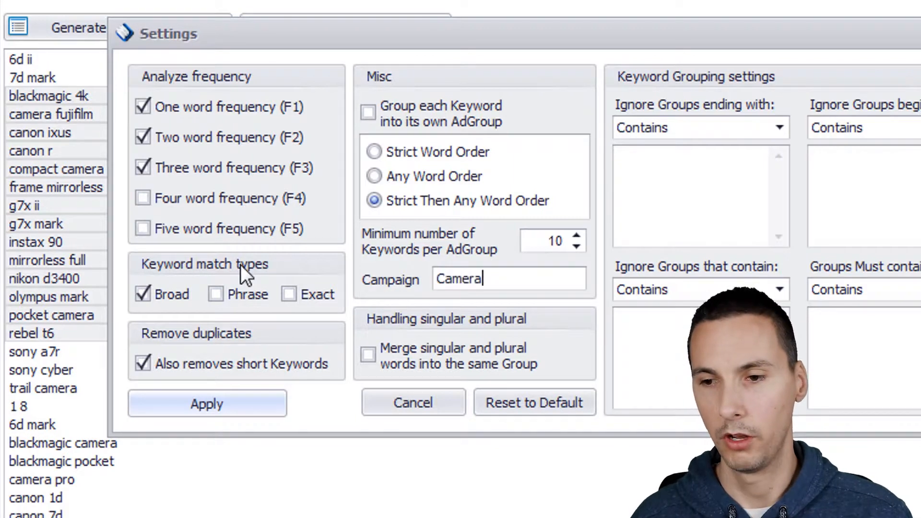
# Step: Apply the analysis and campaign settings and regenerate the list of common themes
pyautogui.click(709, 212)
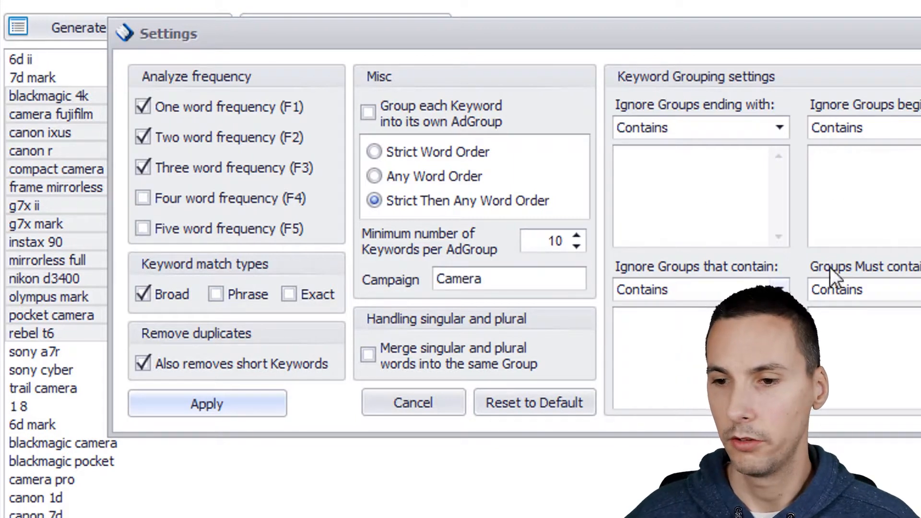
pyautogui.click(232, 409)
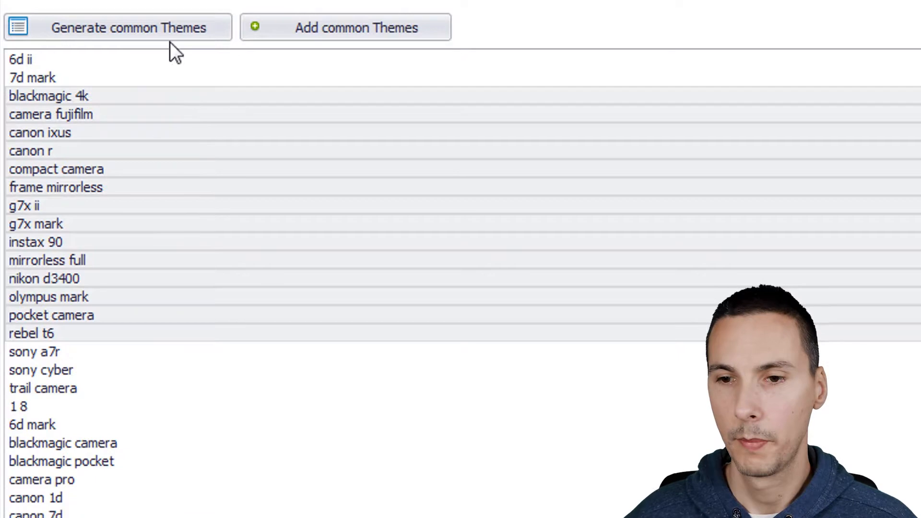
pyautogui.click(170, 29)
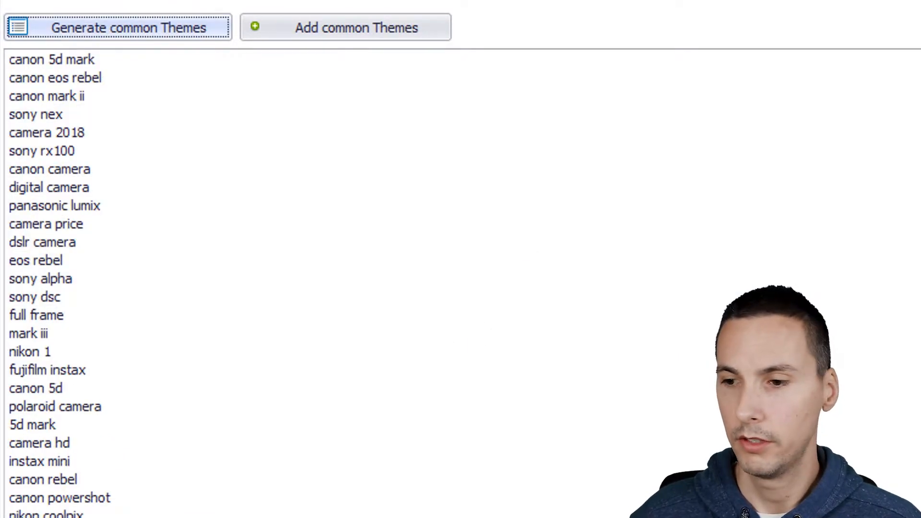
# Step: Preview the keyword groupings and examine the keywords gathered under the Canon 5D Mark ad group
pyautogui.click(871, 299)
pyautogui.scroll(-12, 887, 325)
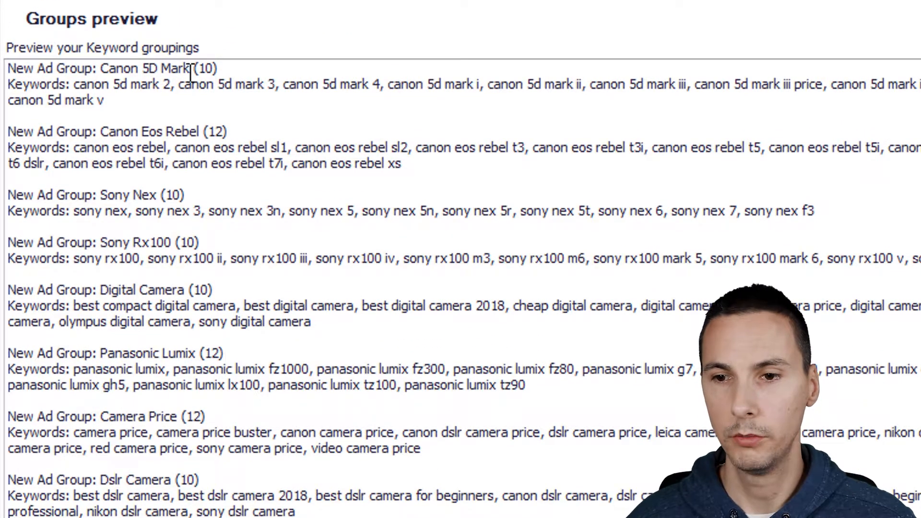
pyautogui.moveTo(190, 27); pyautogui.dragTo(129, 43)
pyautogui.moveTo(128, 84); pyautogui.dragTo(100, 68)
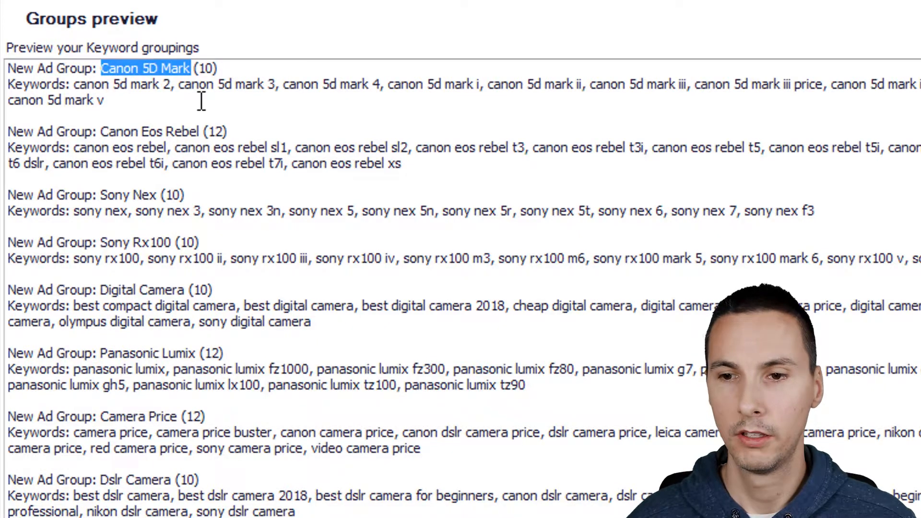
pyautogui.click(215, 129)
pyautogui.moveTo(318, 98); pyautogui.dragTo(294, 84)
pyautogui.click(293, 84)
pyautogui.moveTo(413, 98); pyautogui.dragTo(407, 87)
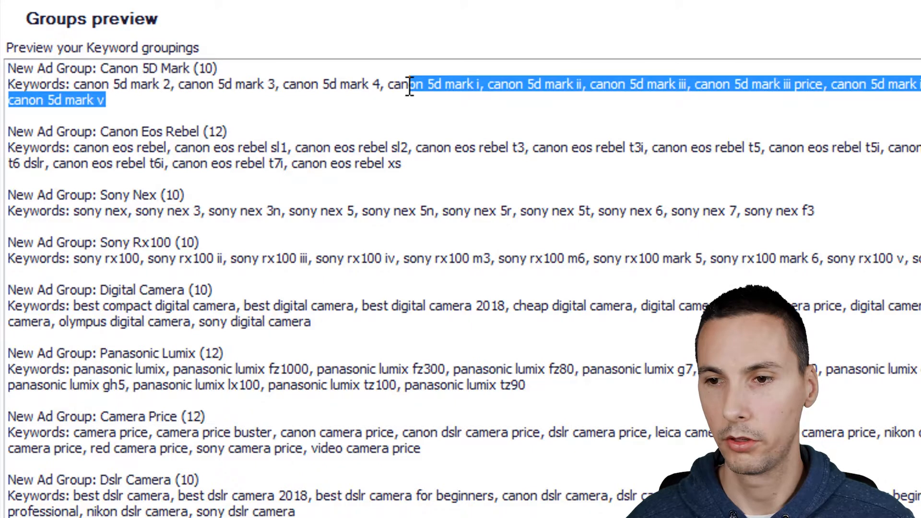
pyautogui.click(409, 91)
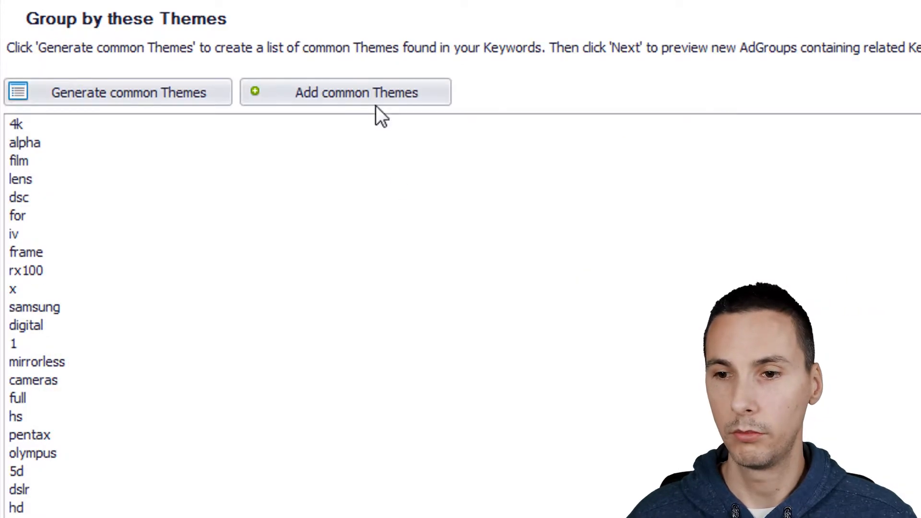
# Step: Set the minimum number of keywords per ad group to 5, apply it and regenerate the common themes
pyautogui.click(374, 92)
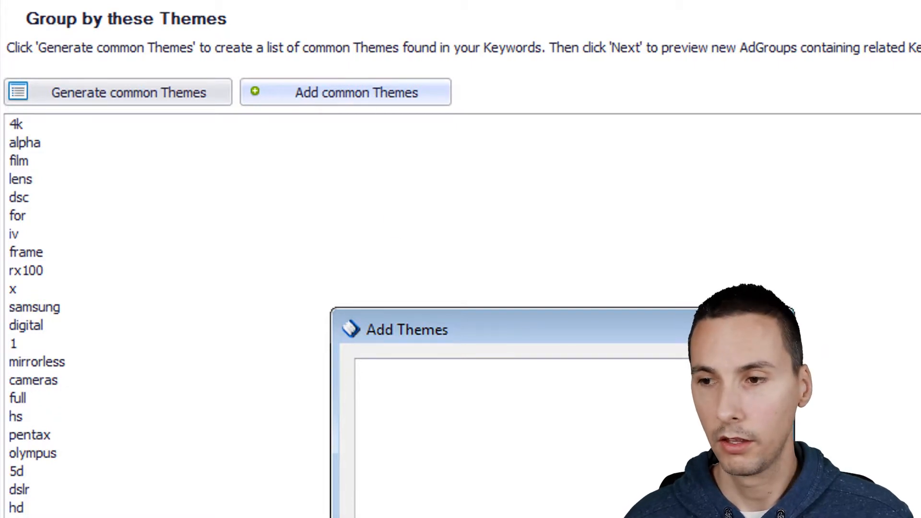
pyautogui.click(778, 328)
pyautogui.click(911, 93)
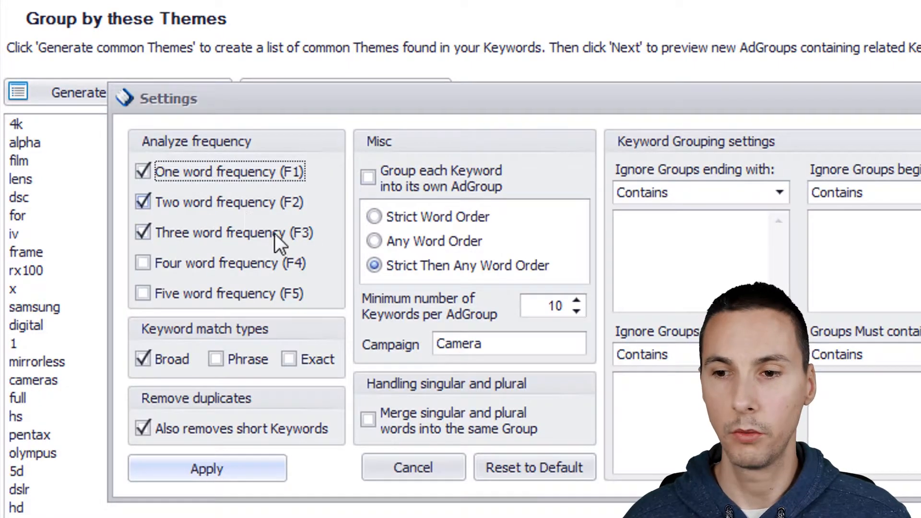
pyautogui.click(574, 312)
pyautogui.click(574, 312)
pyautogui.click(577, 312)
pyautogui.click(577, 313)
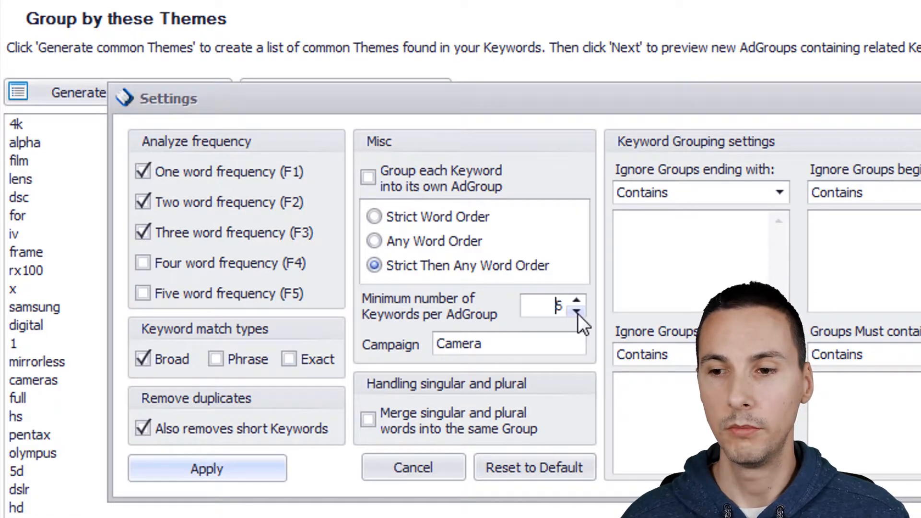
pyautogui.click(577, 313)
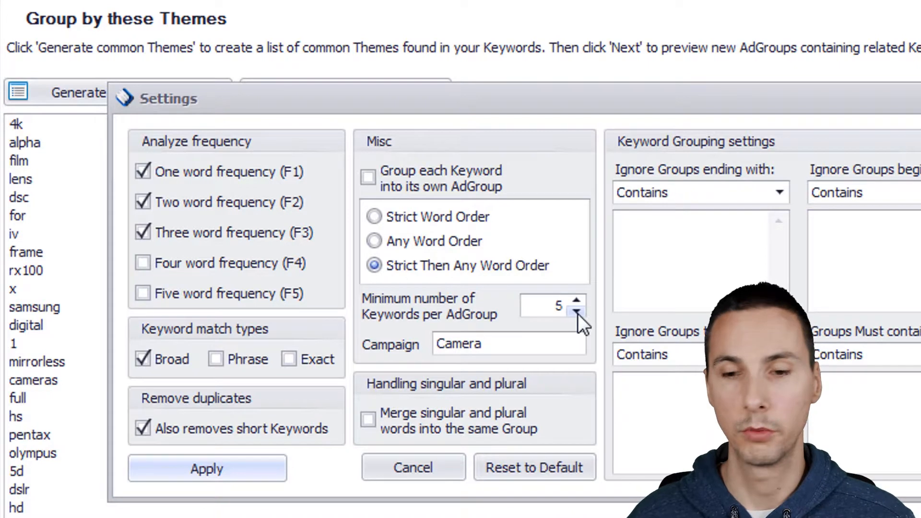
pyautogui.click(206, 470)
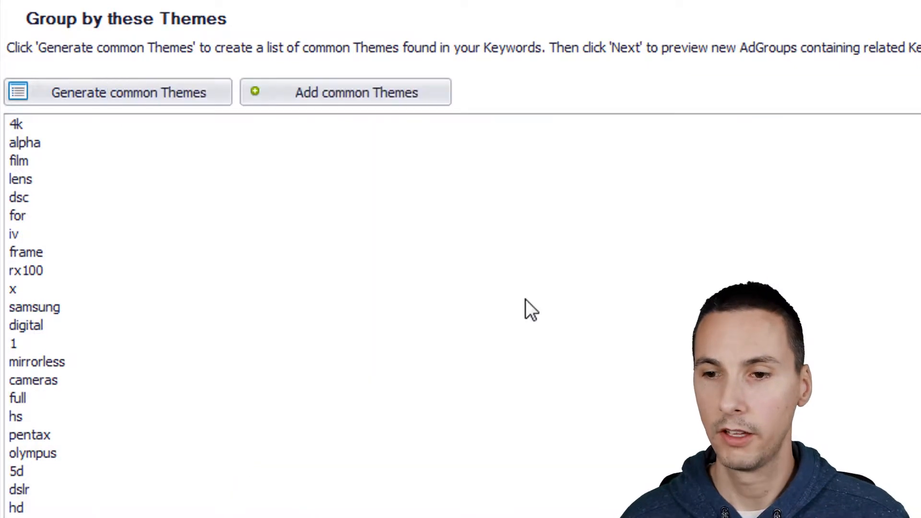
pyautogui.click(170, 95)
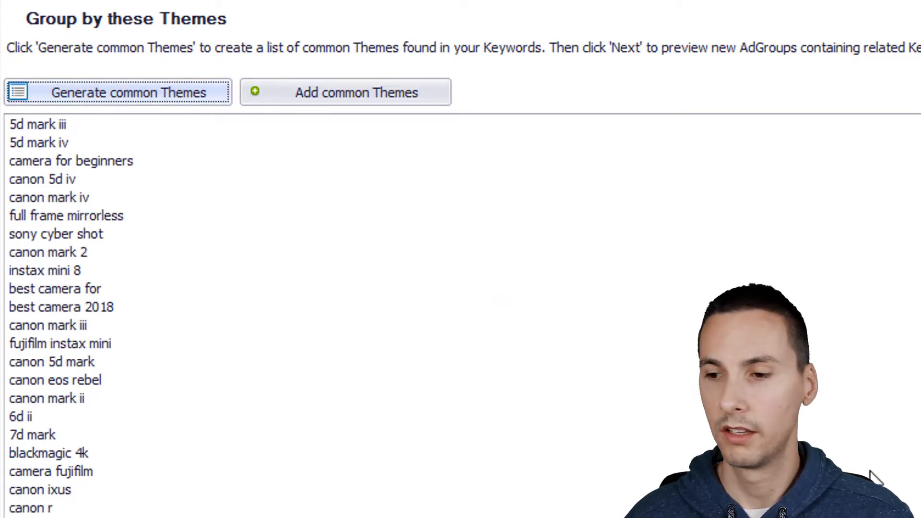
# Step: Preview the new groupings and examine the keywords in ad groups such as 5D Mark Iii, 5D Mark Iv and Sony Cyber Shot
pyautogui.click(870, 516)
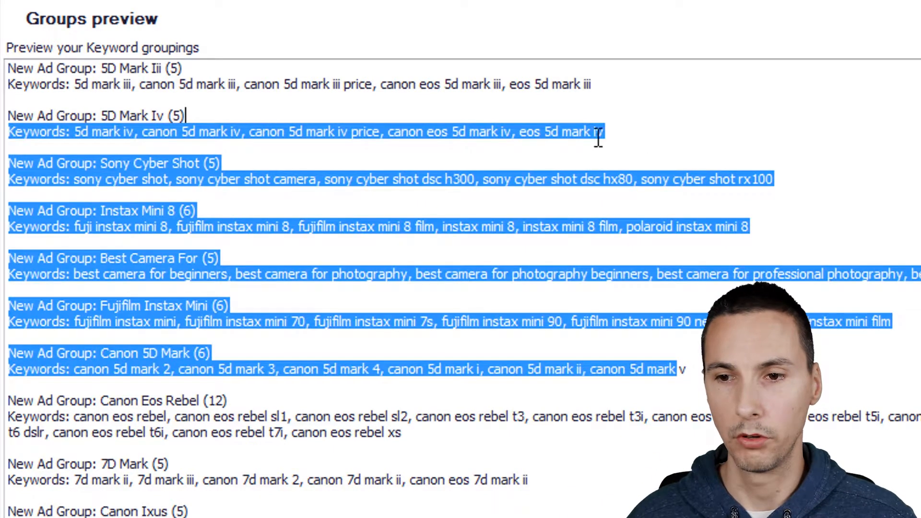
pyautogui.click(540, 157)
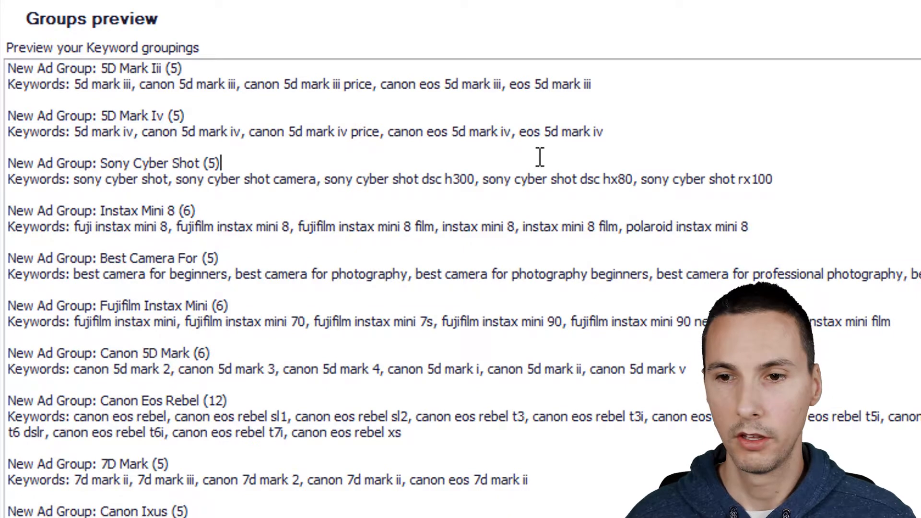
pyautogui.moveTo(163, 68); pyautogui.dragTo(111, 63)
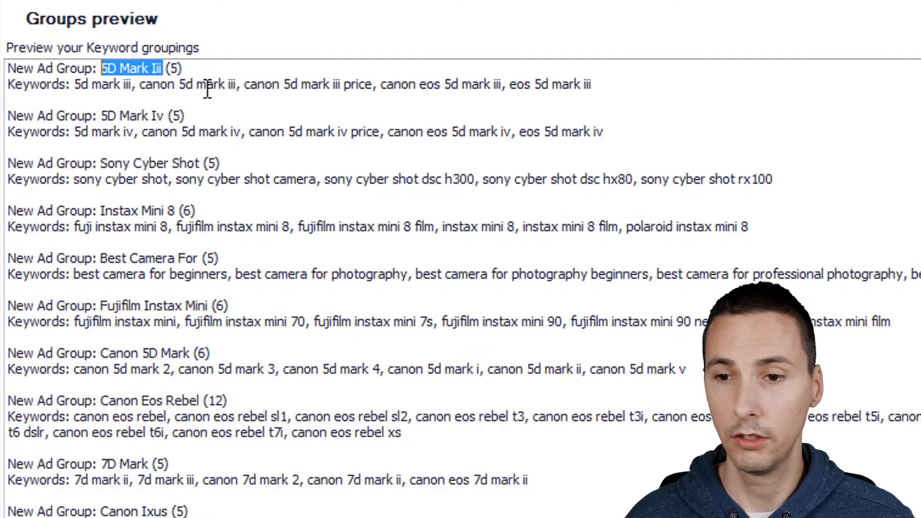
pyautogui.click(284, 85)
pyautogui.moveTo(594, 85); pyautogui.dragTo(52, 76)
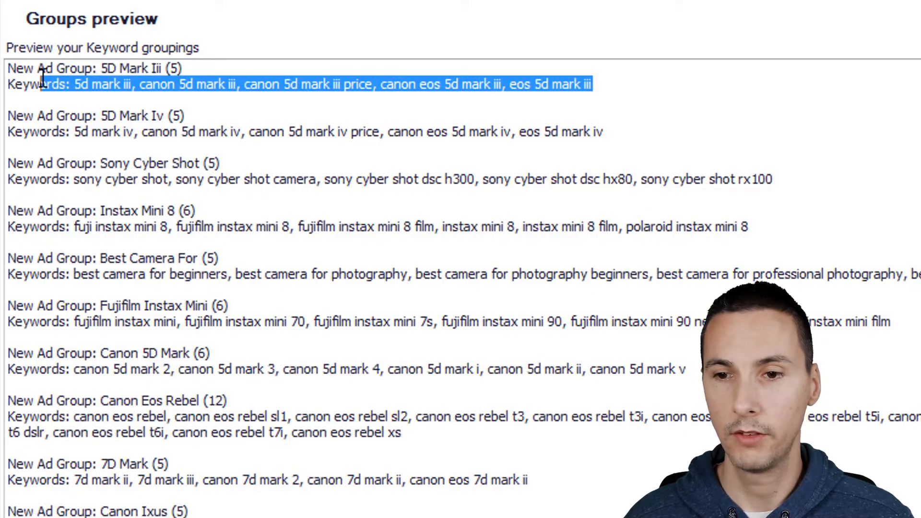
pyautogui.click(127, 86)
pyautogui.moveTo(624, 134); pyautogui.dragTo(83, 133)
pyautogui.click(164, 141)
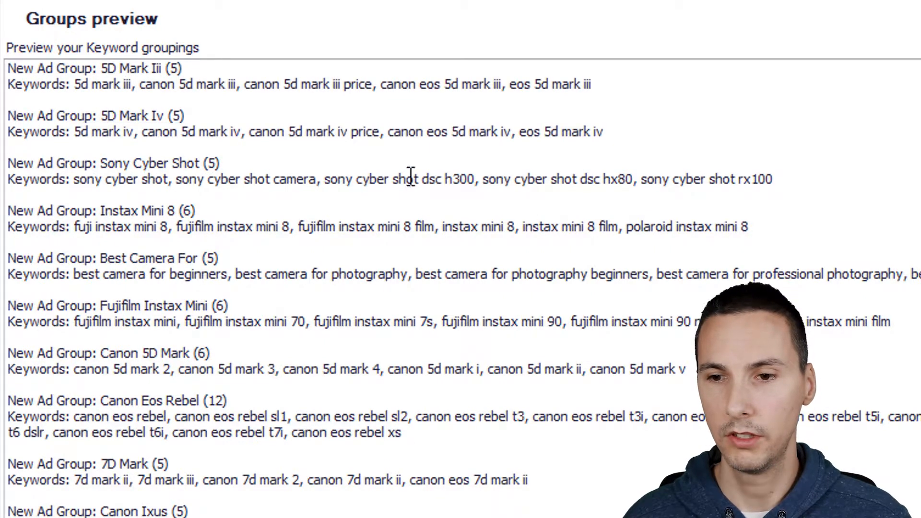
pyautogui.moveTo(794, 175); pyautogui.dragTo(76, 183)
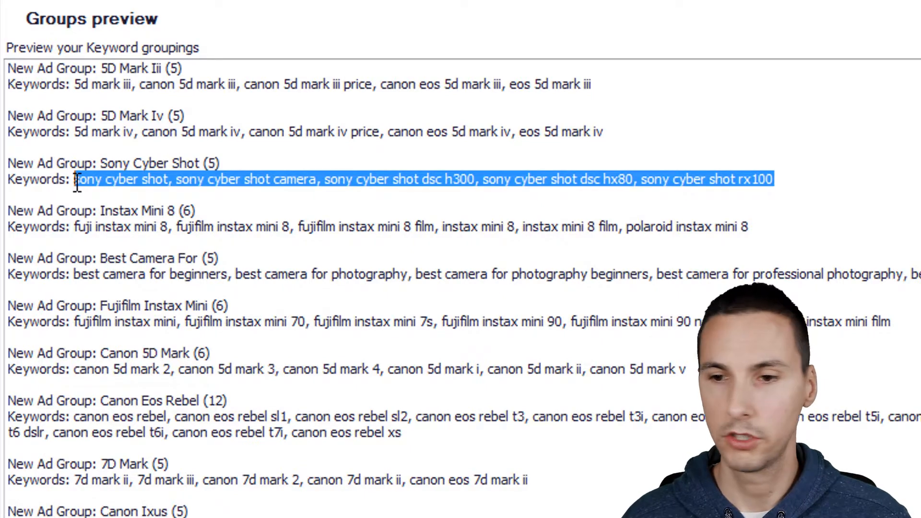
pyautogui.click(258, 190)
pyautogui.scroll(-15, 594, 274)
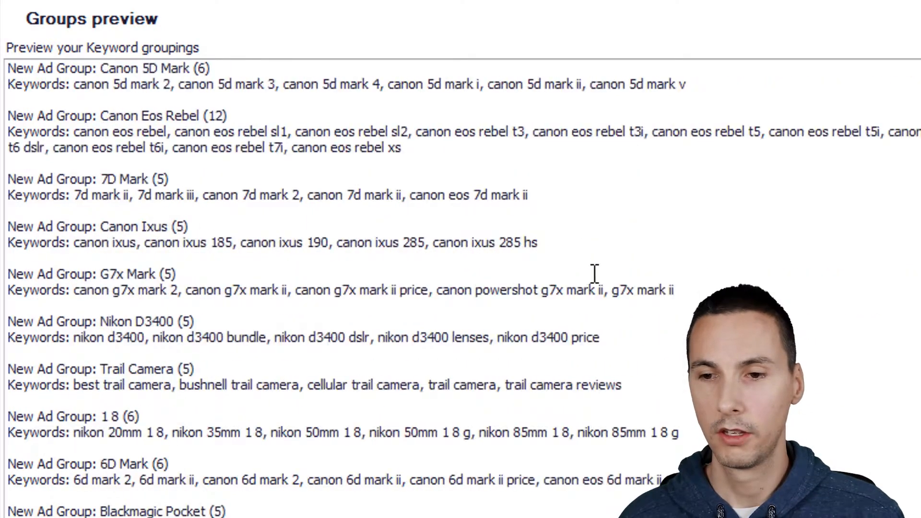
pyautogui.scroll(-15, 594, 280)
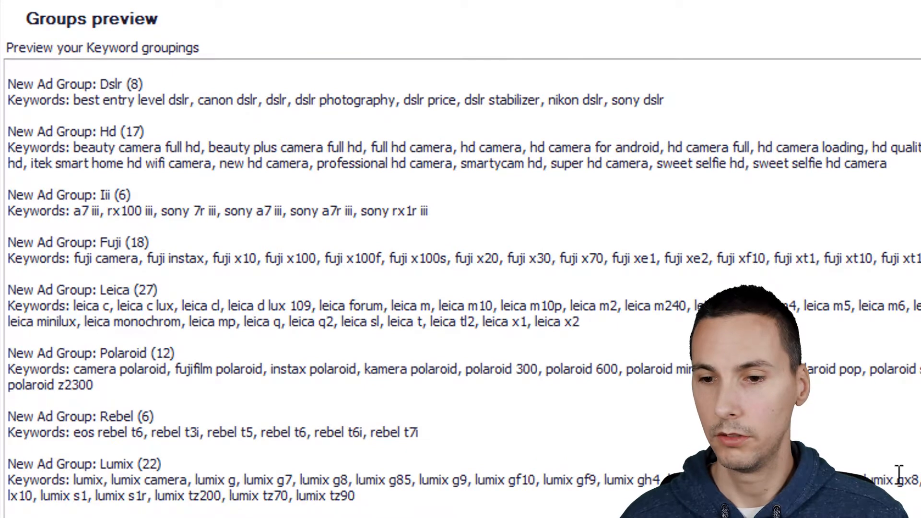
# Step: Proceed to the final results table and copy all of its rows
pyautogui.moveTo(715, 499); pyautogui.dragTo(672, 203)
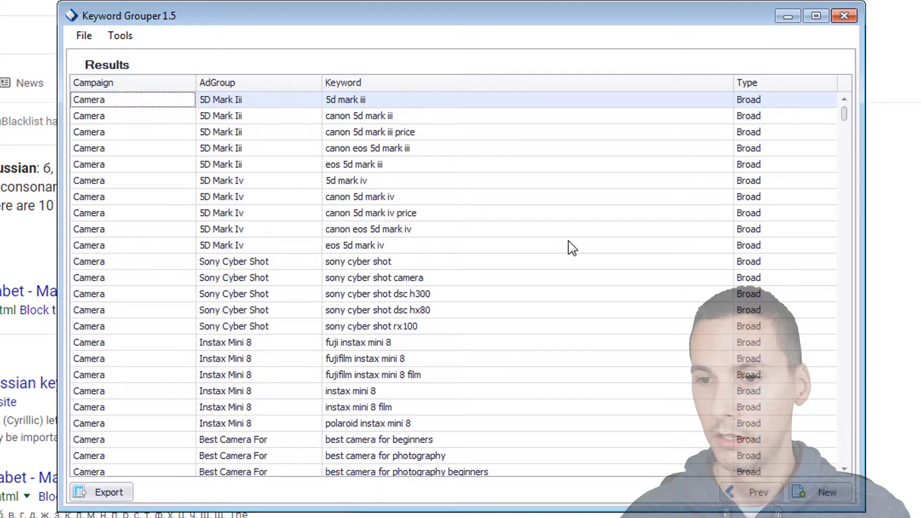
pyautogui.click(570, 242)
pyautogui.hotkey('ctrl', 'a')
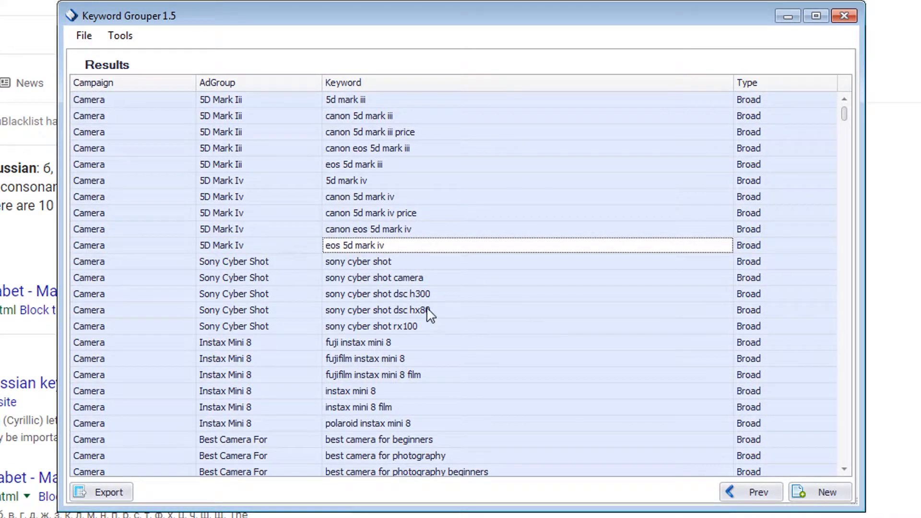
pyautogui.click(474, 264)
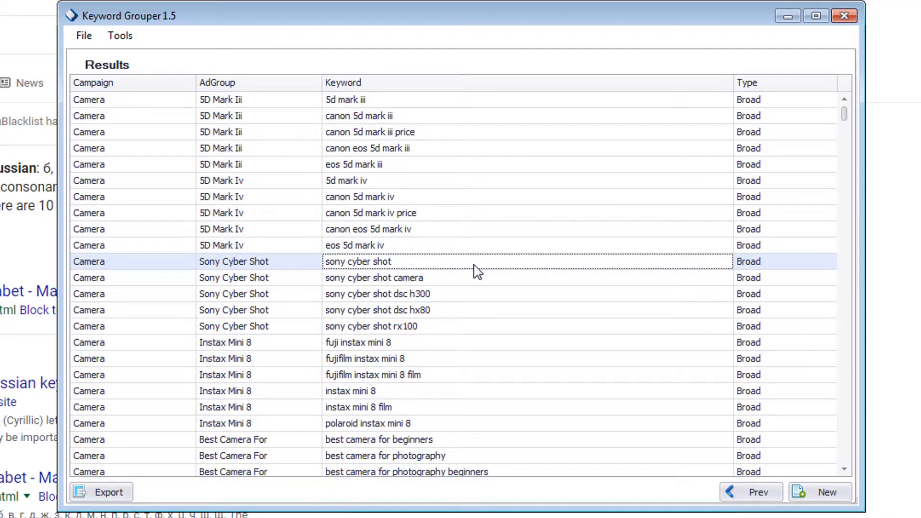
pyautogui.click(478, 282)
pyautogui.hotkey('ctrl', 'a')
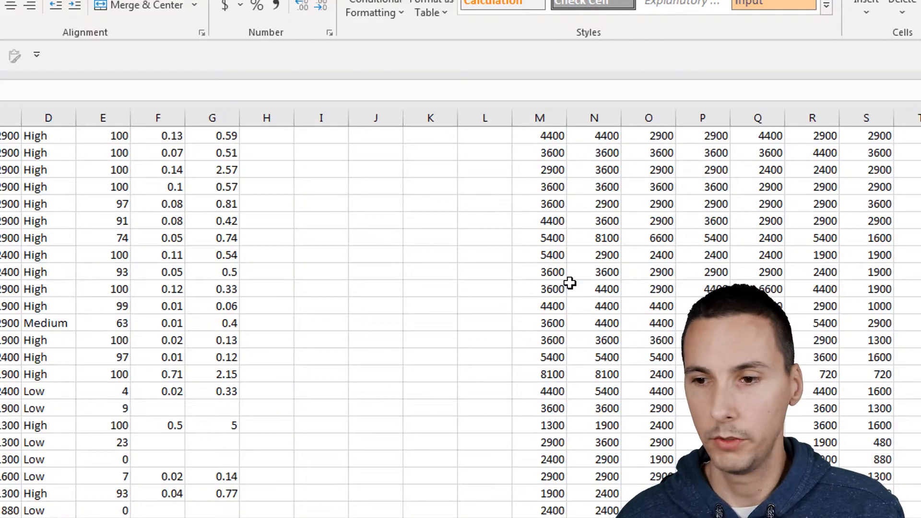
# Step: Switch to the Keyword Stats workbook in Excel and paste the copied grouping results starting at cell AA1
pyautogui.click(600, 283)
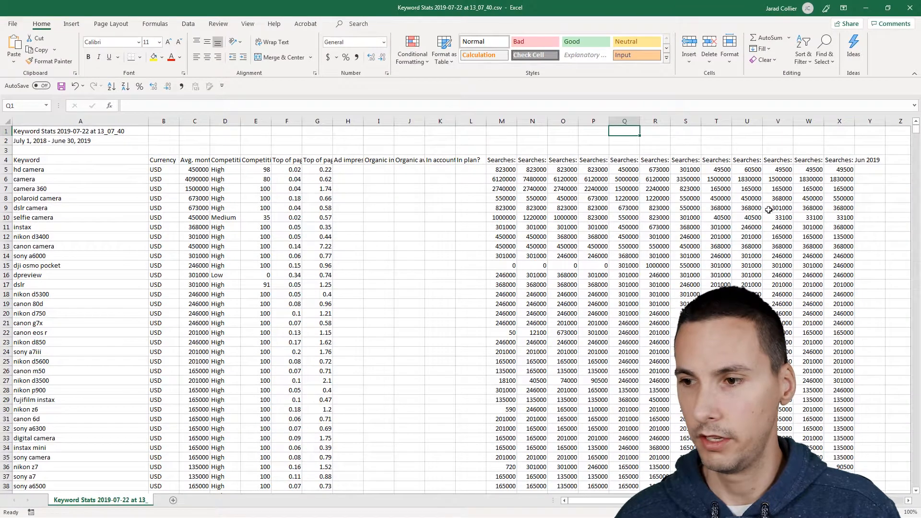
pyautogui.press('Right')
pyautogui.press('Right')
pyautogui.press('Right')
pyautogui.press('Right')
pyautogui.press('Right')
pyautogui.press('Right')
pyautogui.press('Right')
pyautogui.press('Right')
pyautogui.press('Right')
pyautogui.press('Right')
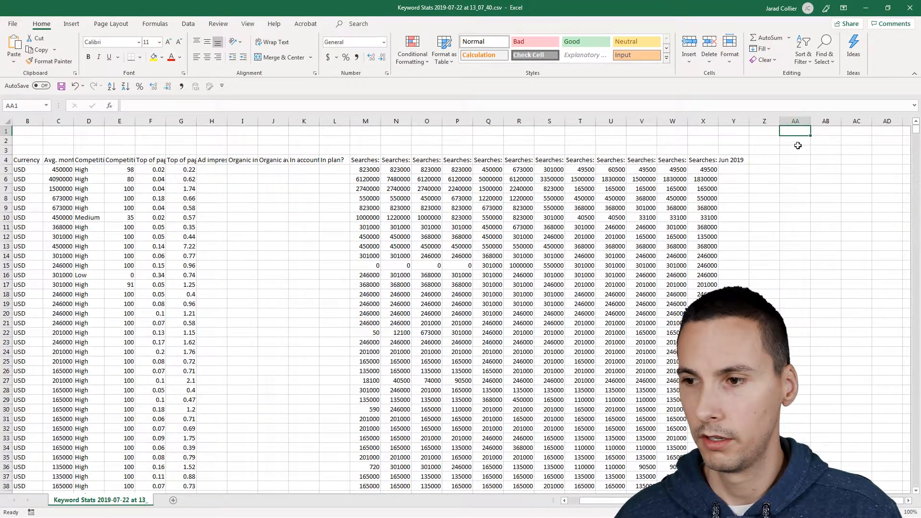
pyautogui.hotkey('ctrl', 'v')
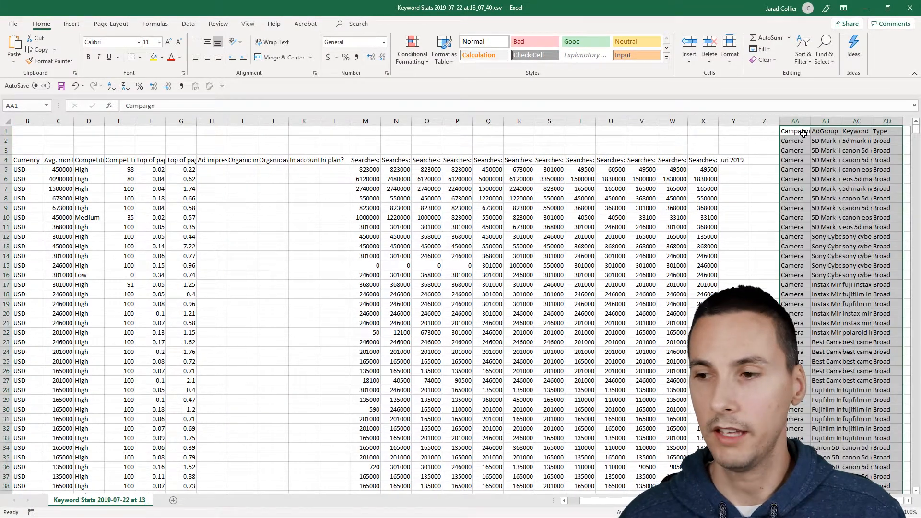
# Step: Replace the header in cell Y4 with "Group"
pyautogui.click(727, 160)
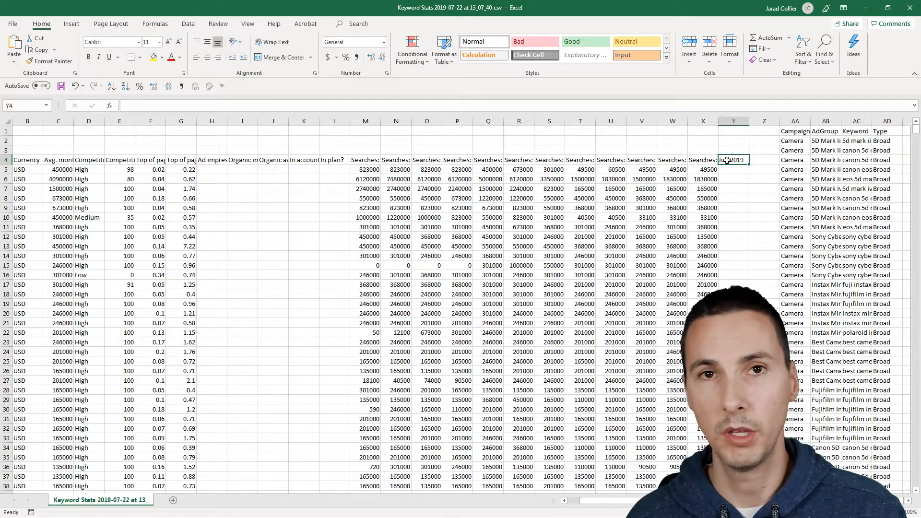
pyautogui.write('Group')
pyautogui.press('Return')
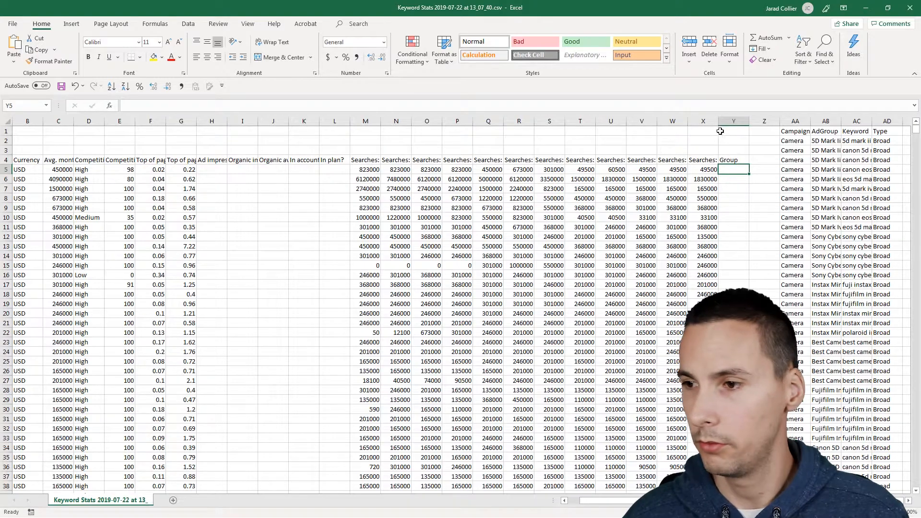
# Step: Move the pasted Keyword column ahead of the AdGroup column
pyautogui.click(857, 121)
pyautogui.hotkey('ctrl', 'x')
pyautogui.click(825, 121)
pyautogui.rightClick(832, 123)
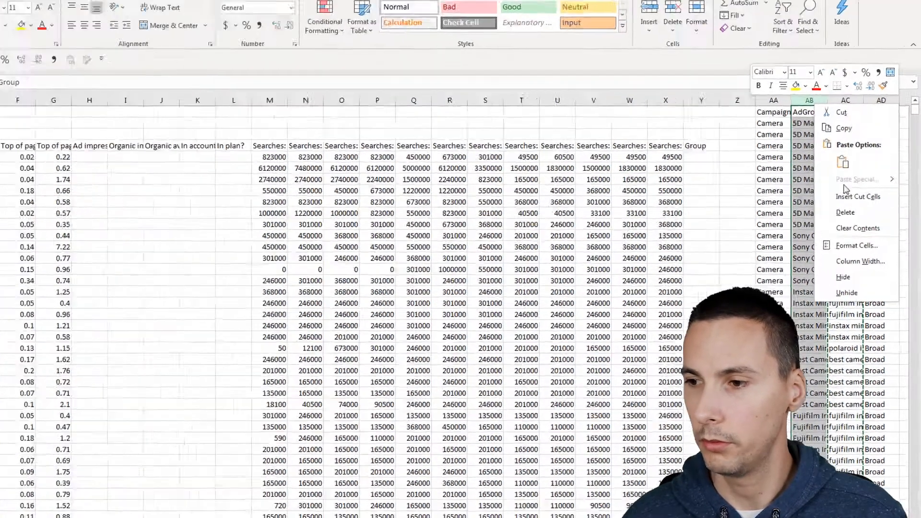
pyautogui.click(849, 196)
# Step: Start a VLOOKUP formula in cell Y5 of the Group column, using keyword cell A5 as the lookup value
pyautogui.click(707, 160)
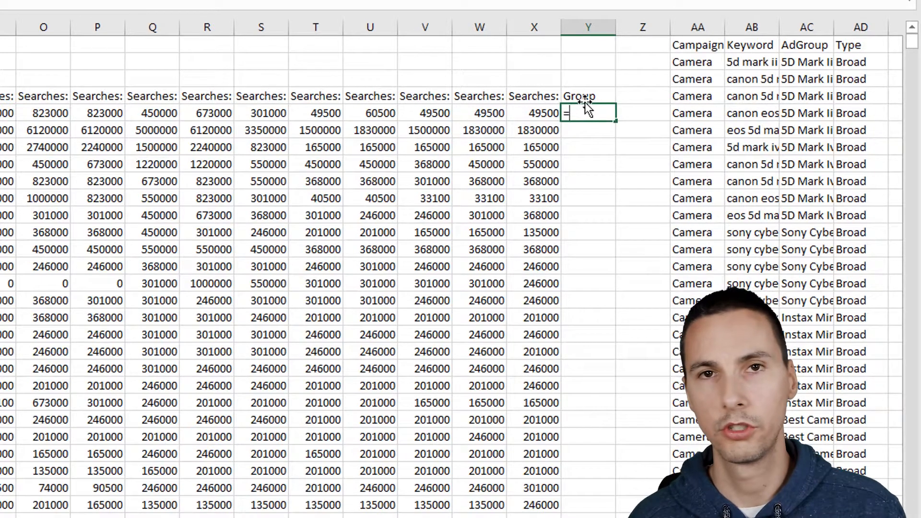
pyautogui.write('=vloo')
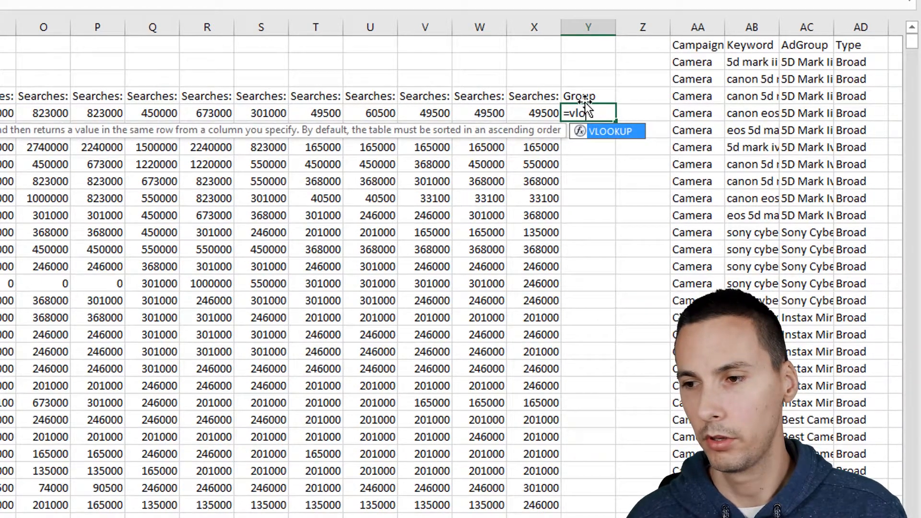
pyautogui.press('Tab')
pyautogui.press('Left')
pyautogui.press('Left')
pyautogui.press('Left')
pyautogui.press('Left')
pyautogui.press('Left')
pyautogui.press('Left')
pyautogui.press('Left')
pyautogui.press('Left')
pyautogui.press('Left')
pyautogui.press('Left')
pyautogui.press('Left')
pyautogui.press('Left')
pyautogui.press('Left')
pyautogui.press('Left')
pyautogui.press('Left')
pyautogui.press('Left')
pyautogui.press('Left')
pyautogui.press('Left')
pyautogui.press('Left')
pyautogui.press('Left')
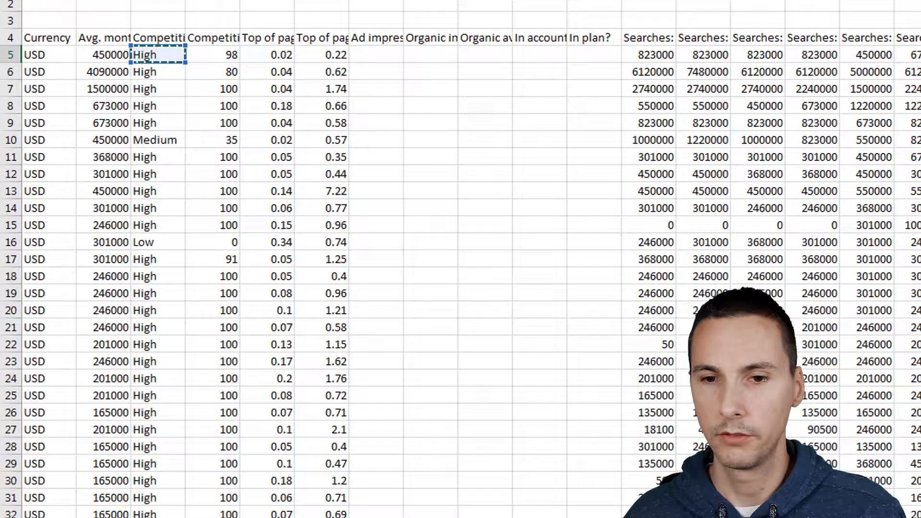
pyautogui.write(',')
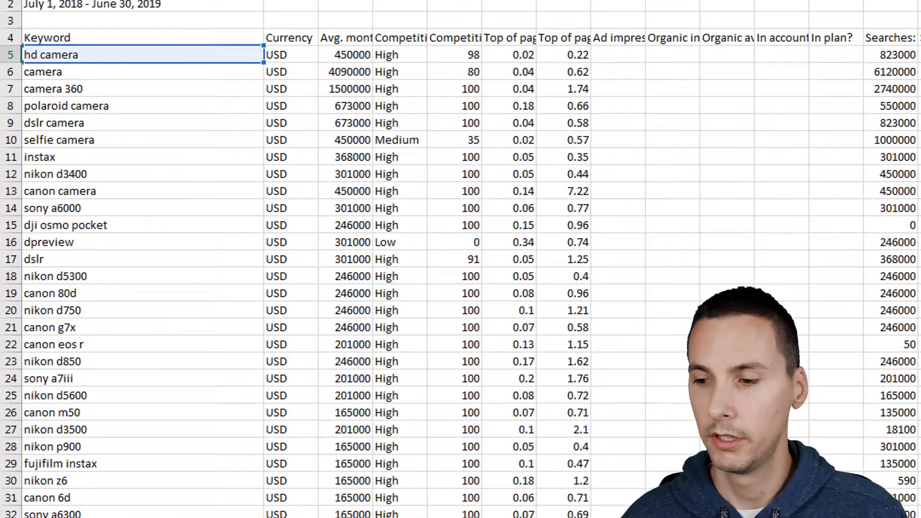
# Step: Complete the lookup with table range AB:AC, column index 2 and FALSE, and fill it down the whole Group column
pyautogui.hscroll(2, 460, 259)
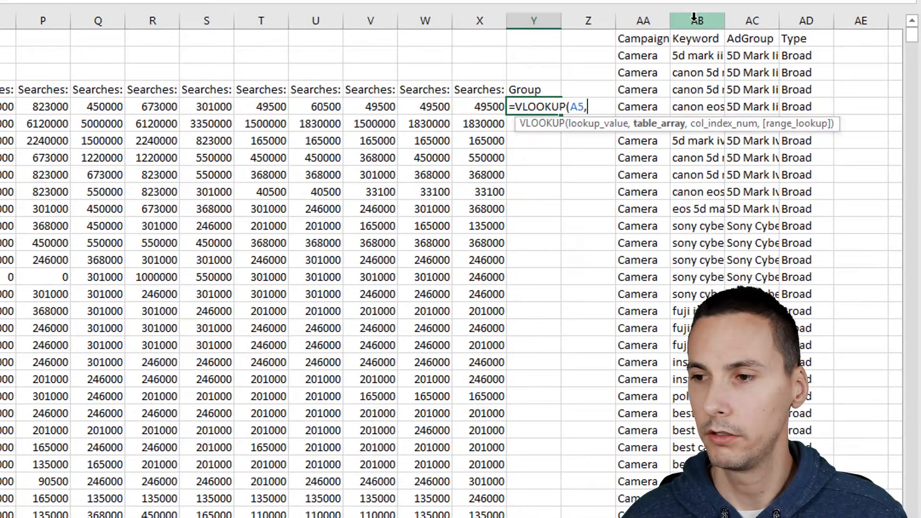
pyautogui.moveTo(701, 19); pyautogui.dragTo(735, 20)
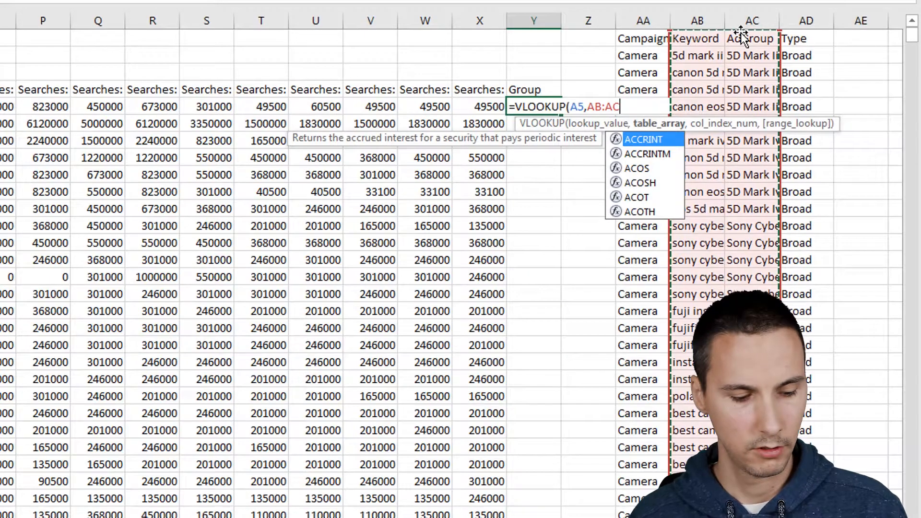
pyautogui.write(',')
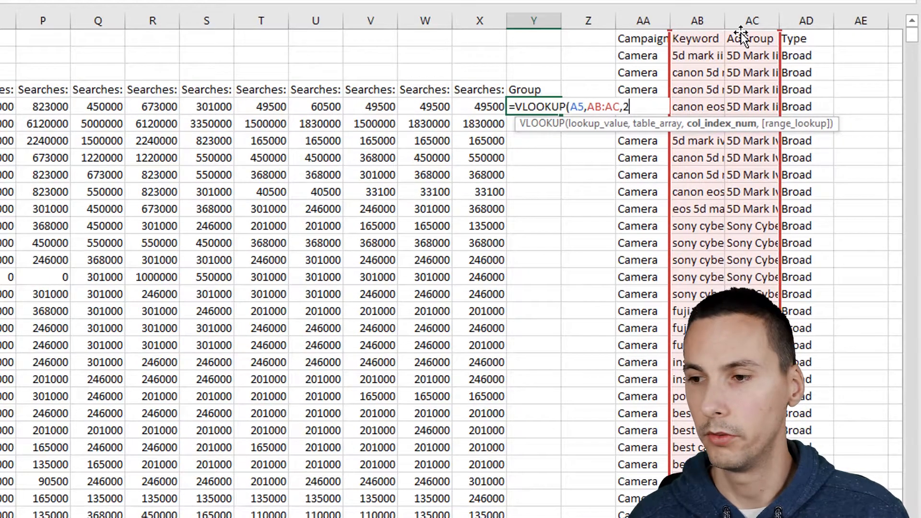
pyautogui.write('2,FALSE)')
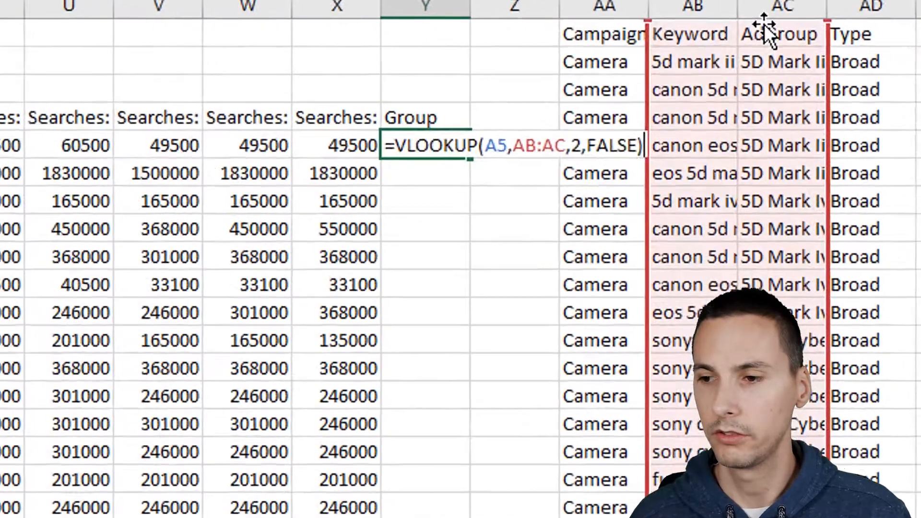
pyautogui.press('Return')
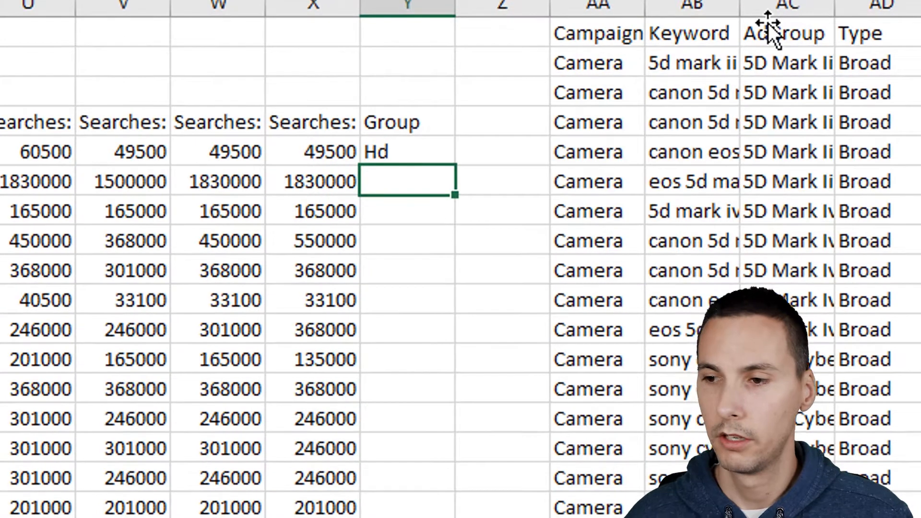
pyautogui.click(440, 148)
pyautogui.doubleClick(454, 168)
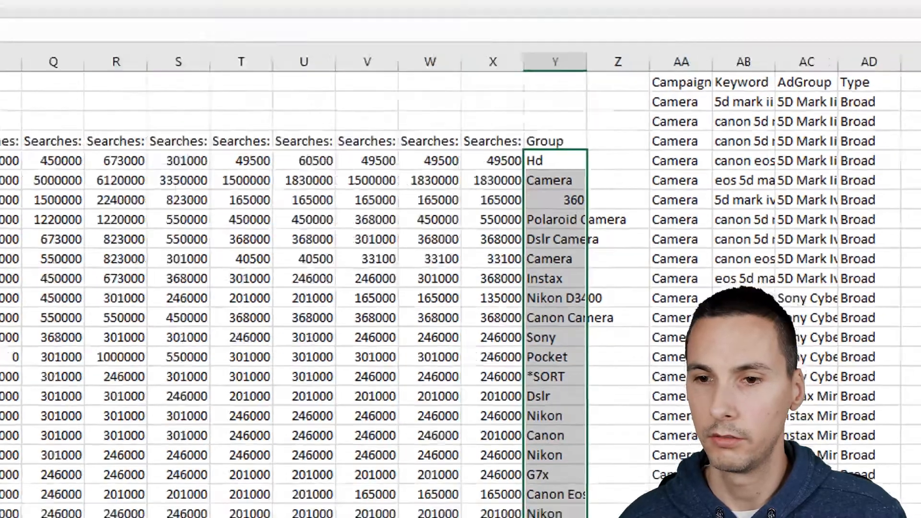
# Step: Delete the empty columns H to L between the top-of-page bids and the monthly searches
pyautogui.moveTo(304, 121); pyautogui.dragTo(192, 130)
pyautogui.hotkey('ctrl', '-')
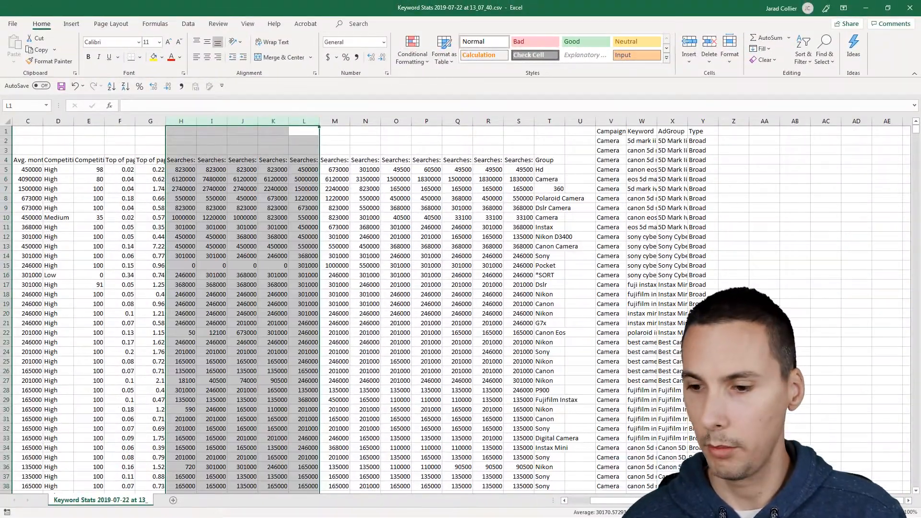
pyautogui.moveTo(624, 505); pyautogui.dragTo(595, 502)
pyautogui.click(376, 217)
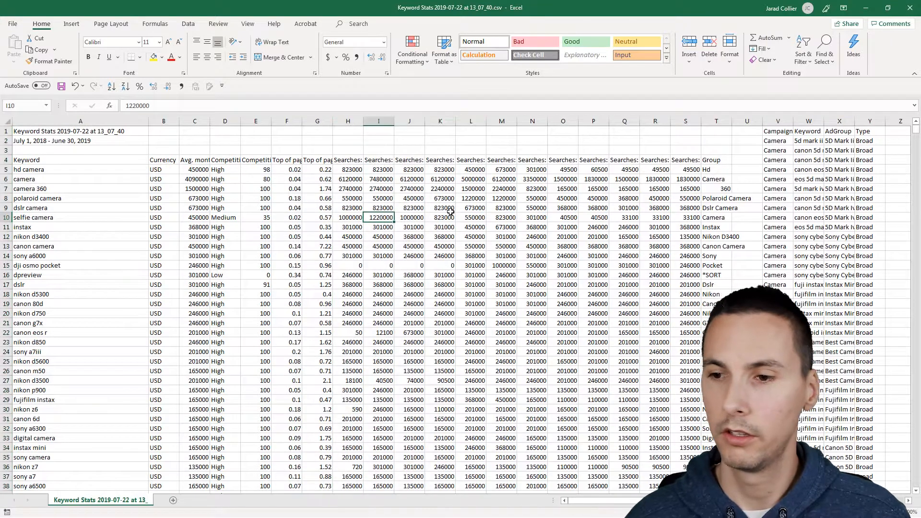
# Step: Compare the keywords in column A with the groups the lookup assigned in the Group column
pyautogui.click(716, 167)
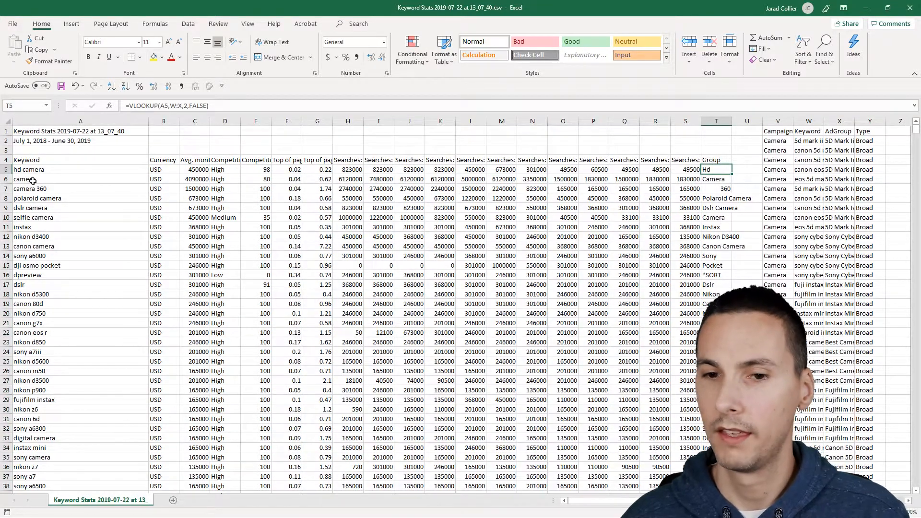
pyautogui.moveTo(72, 168); pyautogui.dragTo(68, 332)
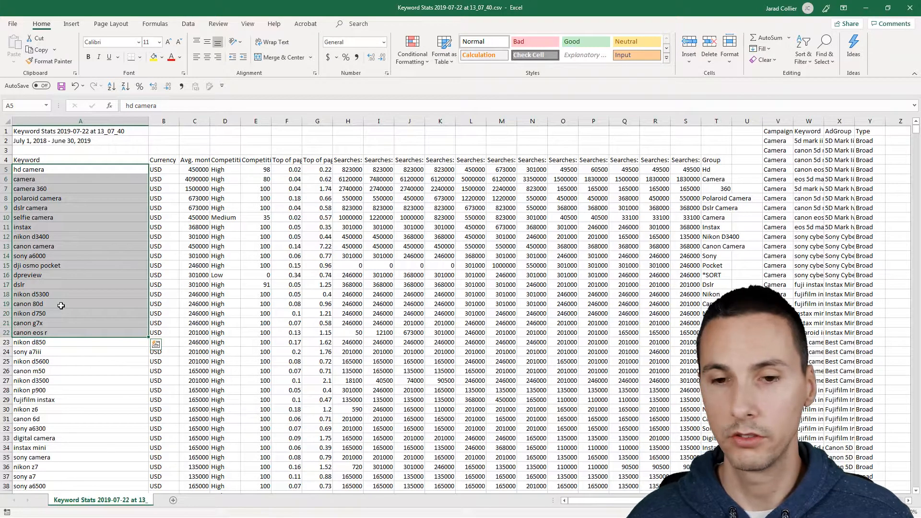
pyautogui.click(65, 209)
pyautogui.click(74, 236)
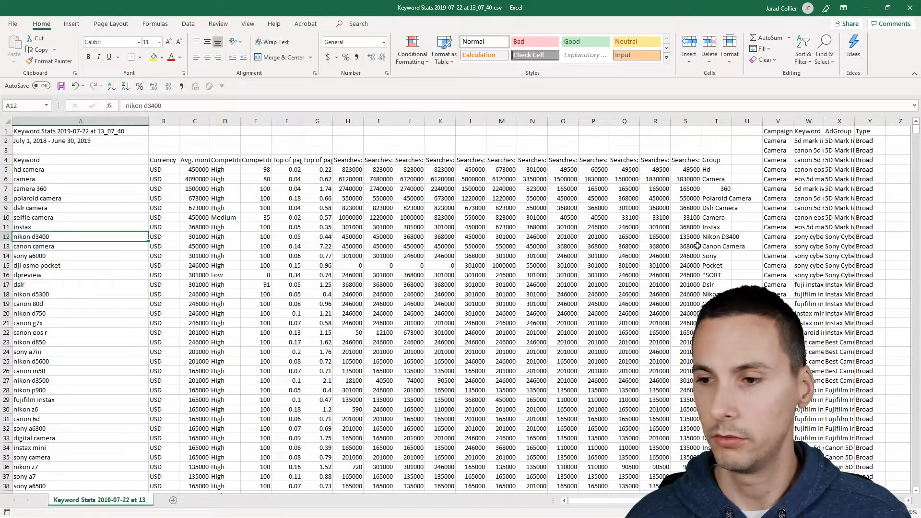
pyautogui.click(724, 246)
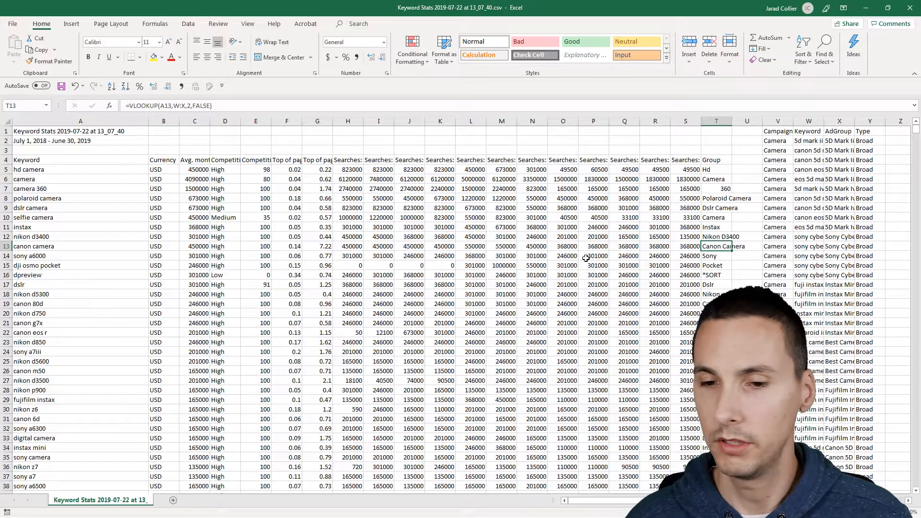
pyautogui.scroll(-20, 694, 199)
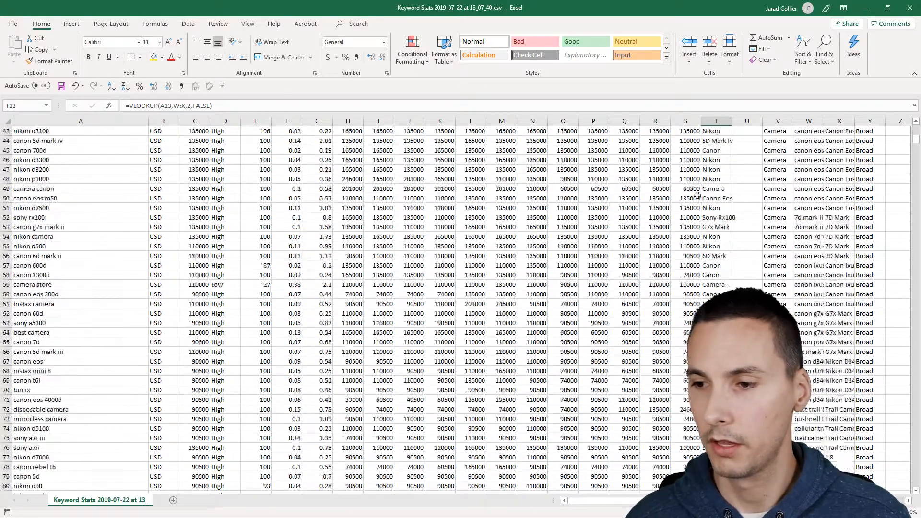
pyautogui.scroll(20, 685, 162)
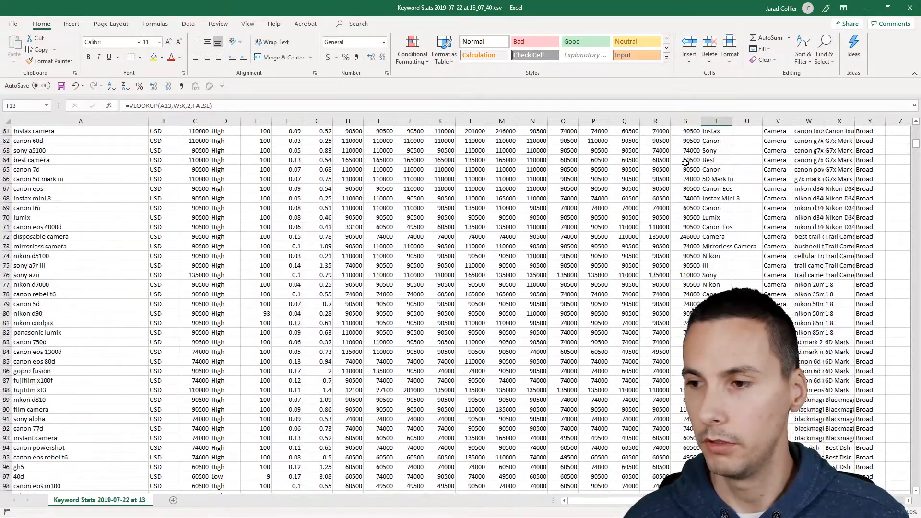
pyautogui.click(715, 198)
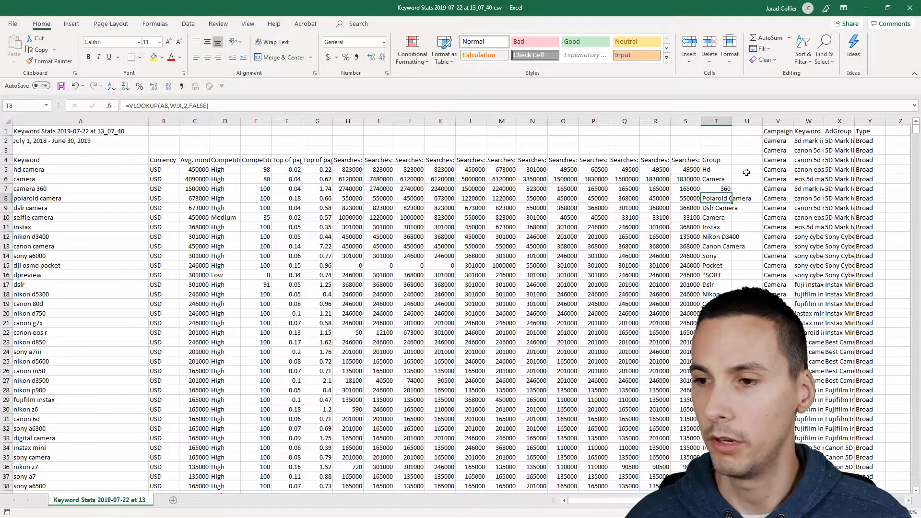
pyautogui.click(705, 162)
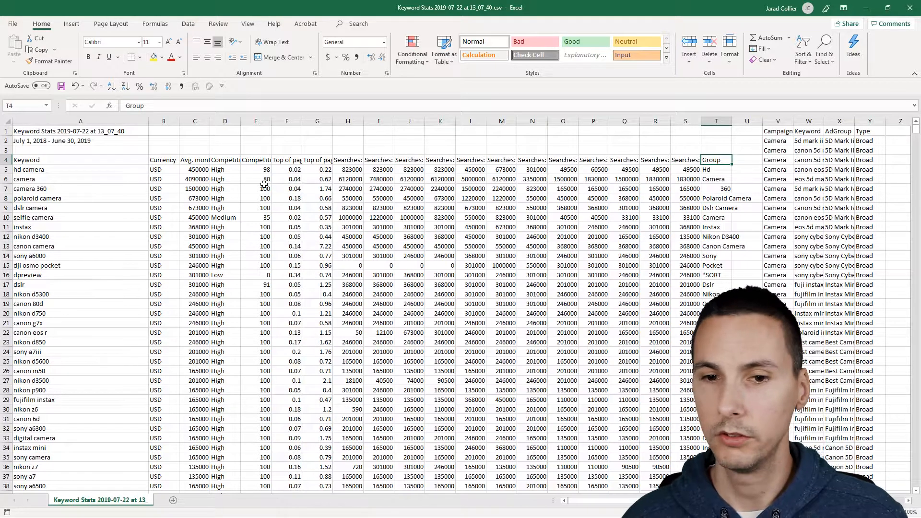
pyautogui.moveTo(125, 177); pyautogui.dragTo(99, 390)
pyautogui.click(132, 323)
# Step: Select the entire keyword table from row 4 through the Group column and create a PivotTable from it on a new worksheet
pyautogui.click(686, 256)
pyautogui.hotkey('ctrl', 'a')
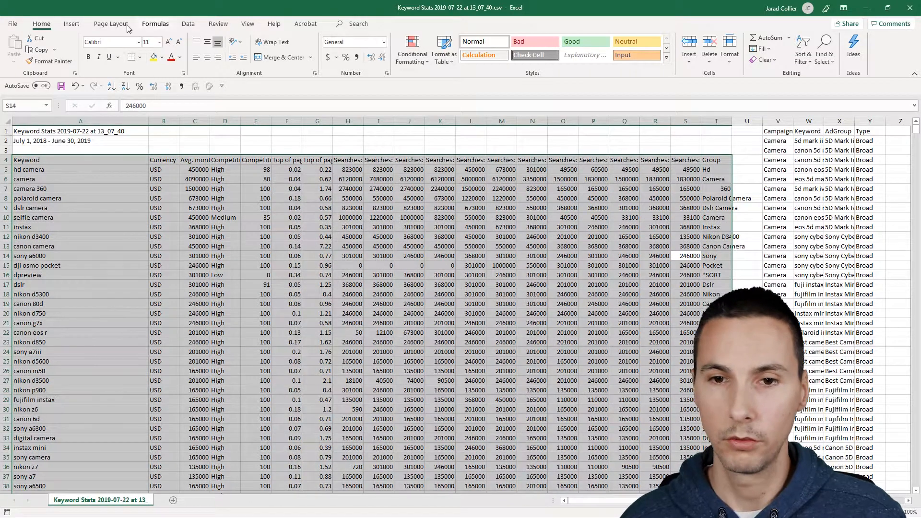
pyautogui.click(71, 24)
pyautogui.click(17, 48)
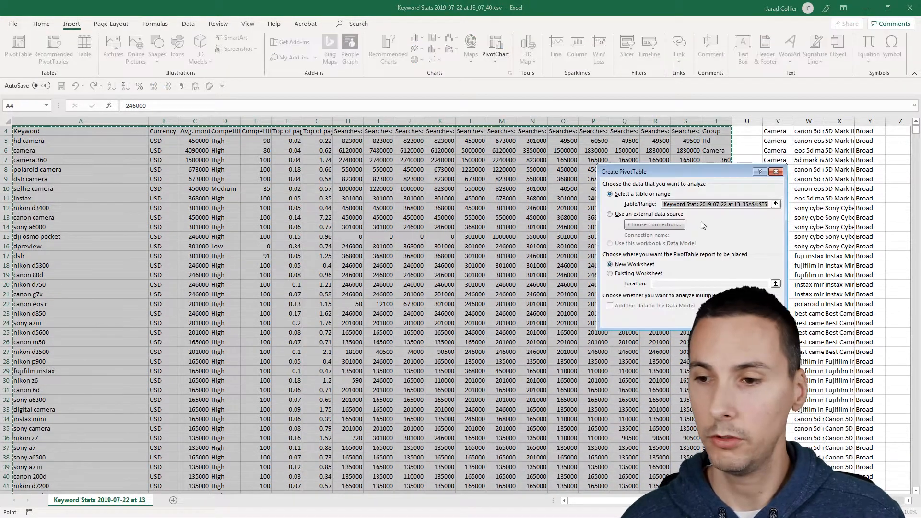
pyautogui.press('Return')
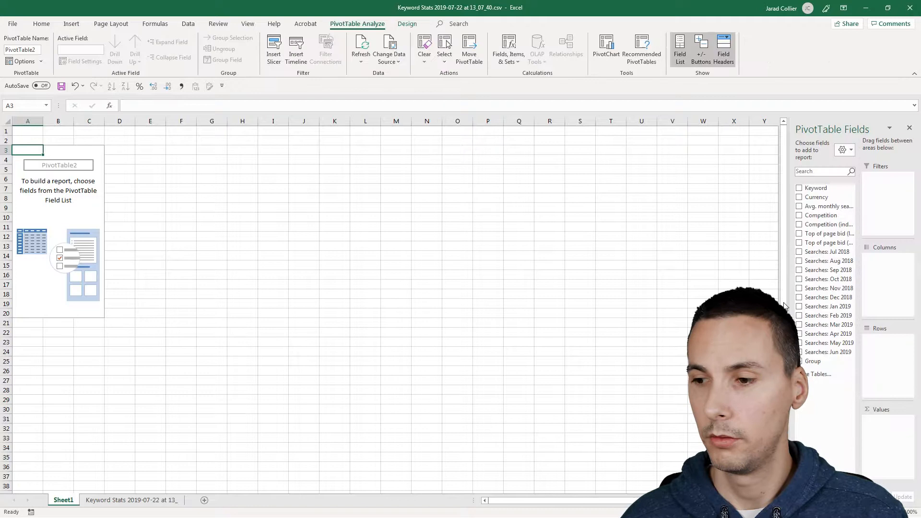
# Step: Add Group as rows, average monthly searches as summed values, and Keyword as nested rows under each group
pyautogui.click(802, 363)
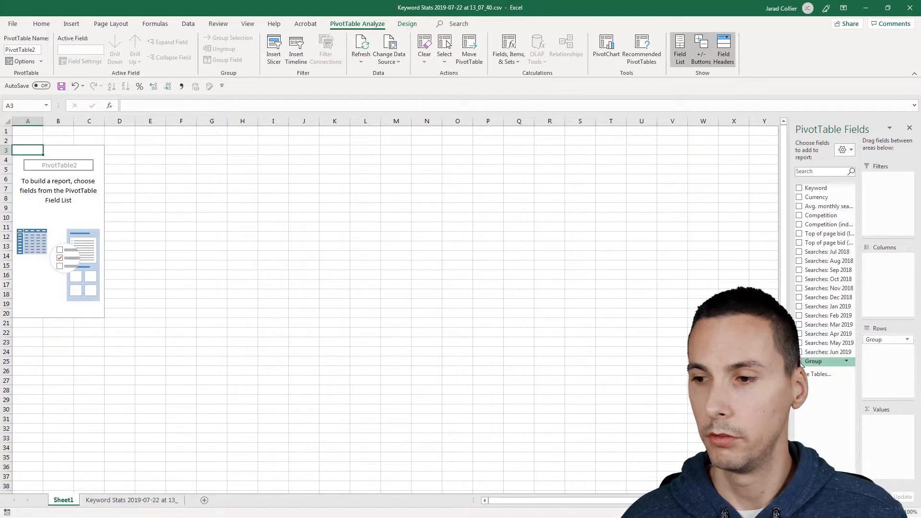
pyautogui.click(799, 208)
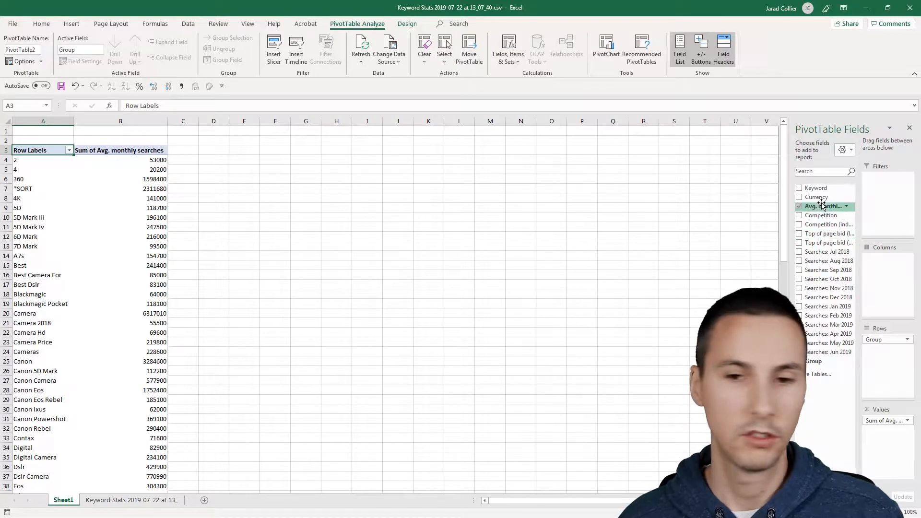
pyautogui.click(799, 189)
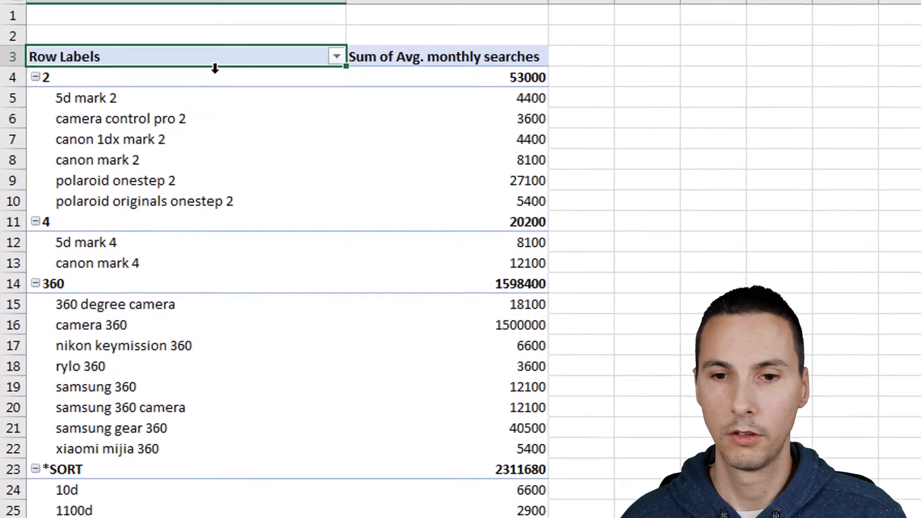
# Step: Collapse the entire Group field in the PivotTable and sort the groups by sum of average monthly searches, largest first
pyautogui.click(226, 79)
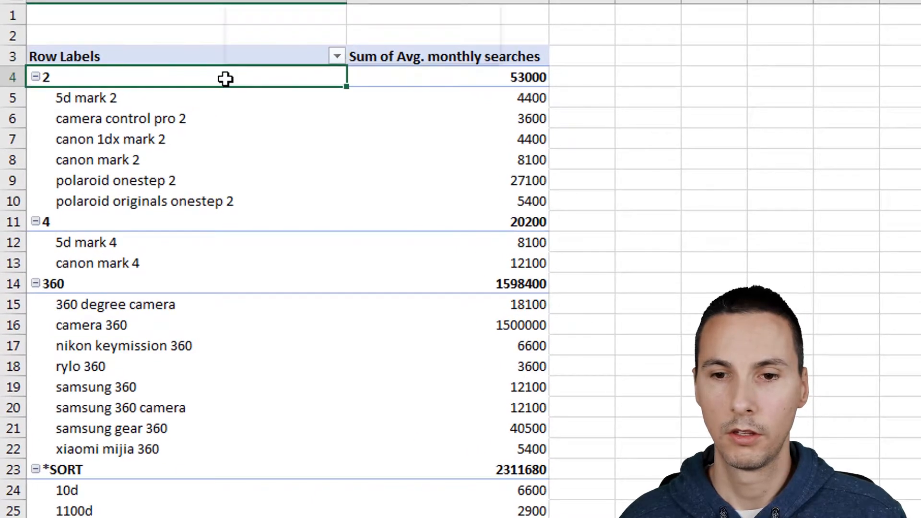
pyautogui.rightClick(226, 78)
pyautogui.moveTo(330, 283)
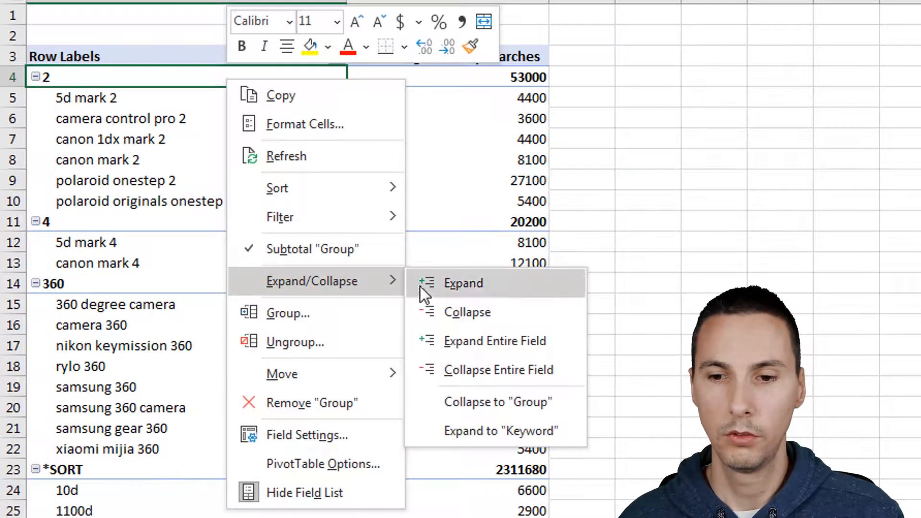
pyautogui.click(495, 368)
pyautogui.click(340, 77)
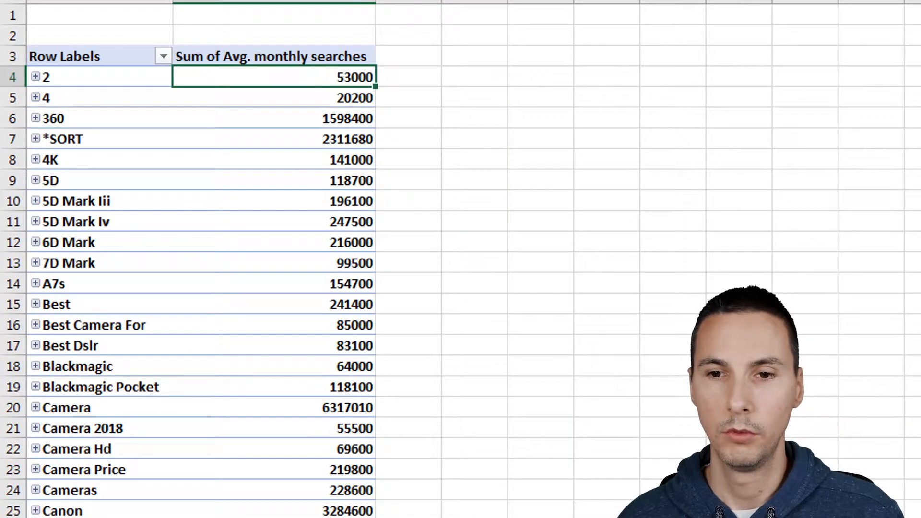
pyautogui.click(61, 83)
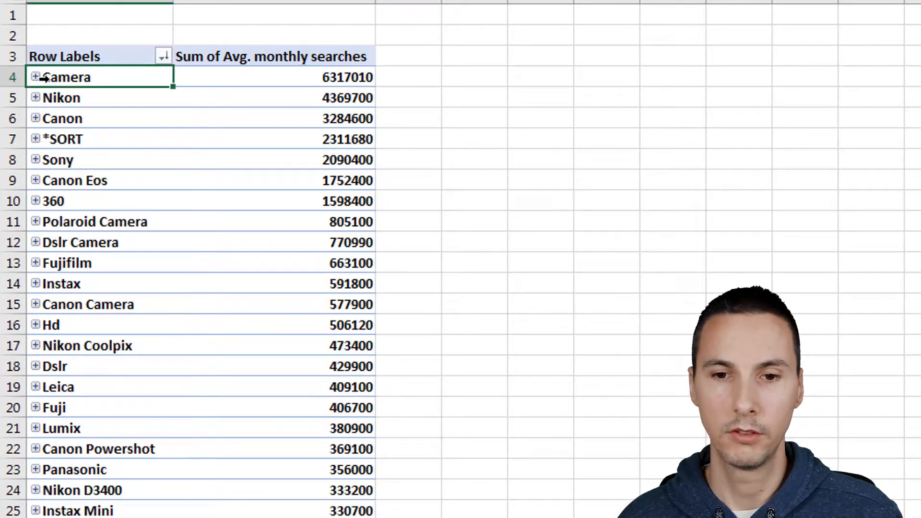
# Step: Expand the Camera group, review the keywords and search volumes it contains, and collapse it again
pyautogui.click(36, 76)
pyautogui.moveTo(129, 98); pyautogui.dragTo(144, 514)
pyautogui.click(124, 408)
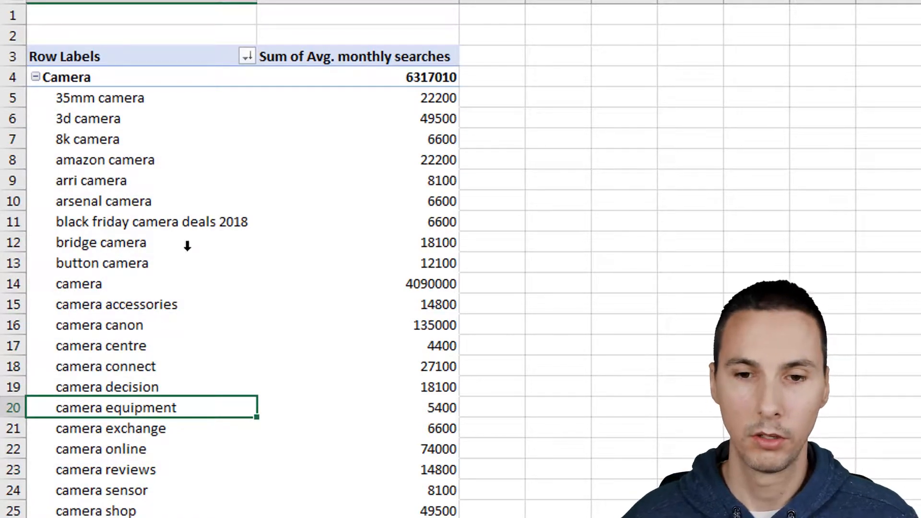
pyautogui.moveTo(113, 142); pyautogui.dragTo(127, 306)
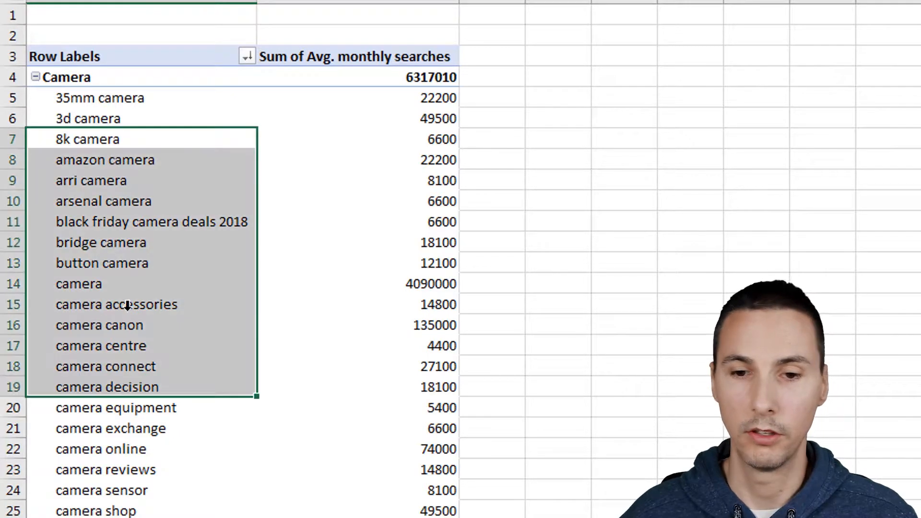
pyautogui.click(127, 306)
pyautogui.scroll(-13, 189, 373)
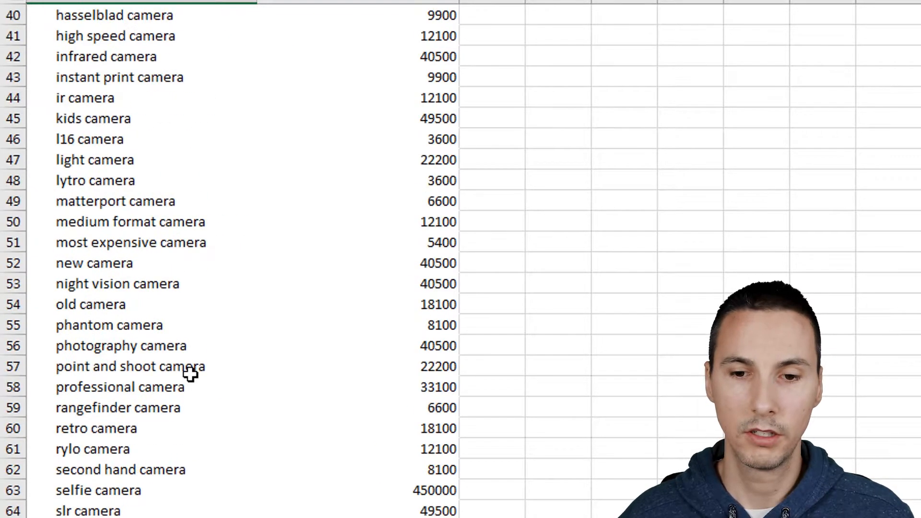
pyautogui.scroll(-8, 191, 374)
pyautogui.scroll(20, 203, 375)
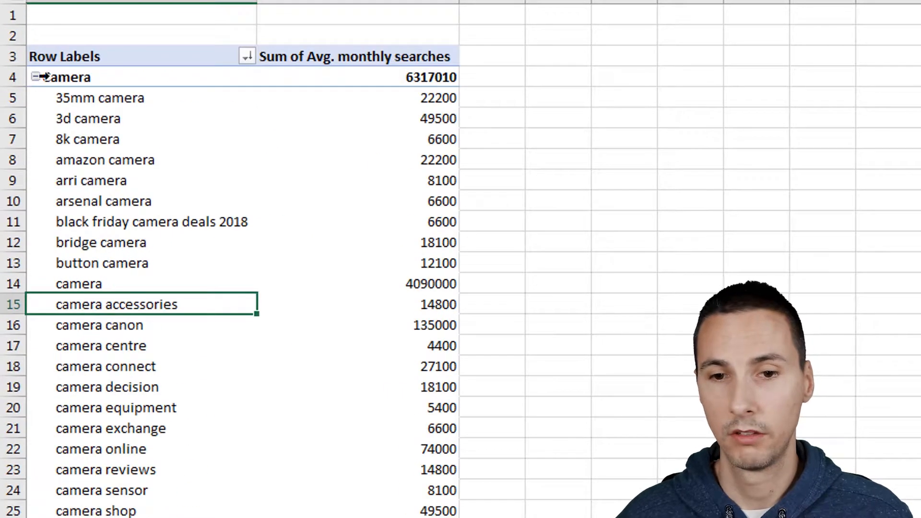
pyautogui.click(35, 78)
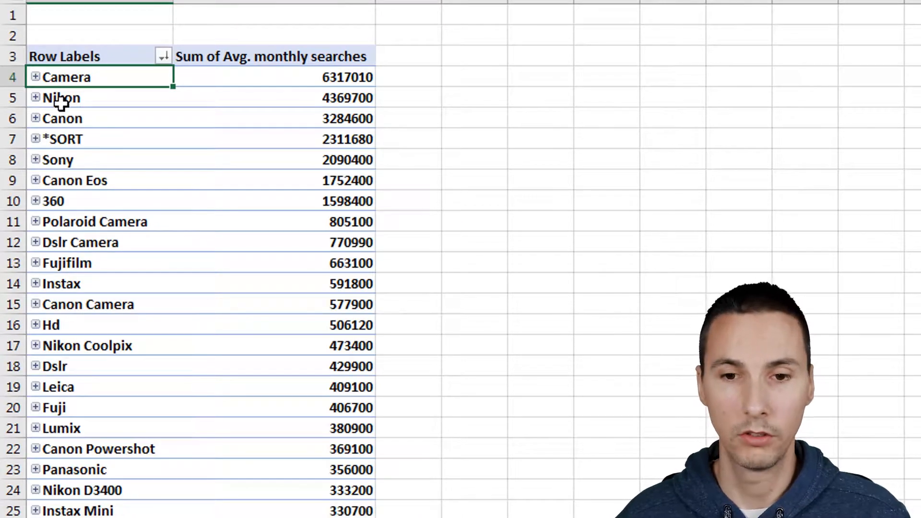
# Step: Expand the Nikon group, review the keywords and monthly searches it contains, and collapse it again
pyautogui.click(60, 101)
pyautogui.click(36, 99)
pyautogui.moveTo(131, 164); pyautogui.dragTo(139, 516)
pyautogui.scroll(-15, 201, 260)
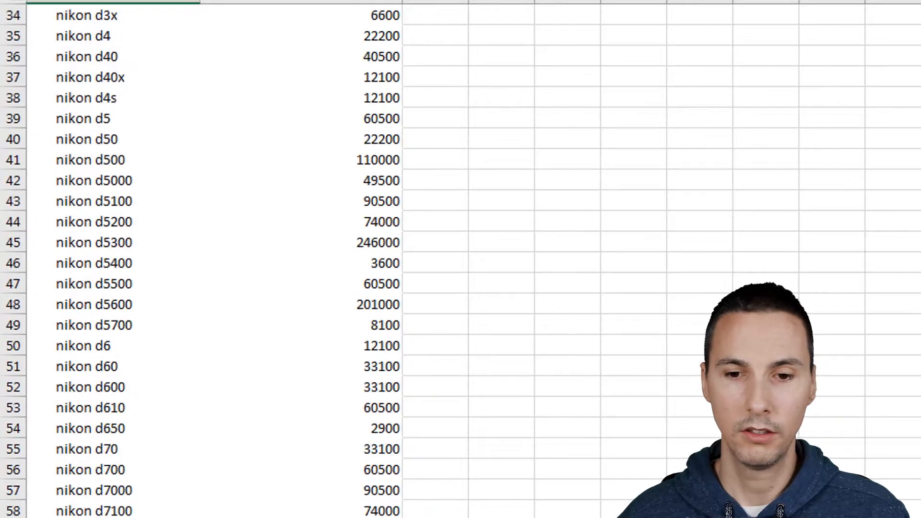
pyautogui.scroll(-6, 195, 506)
pyautogui.scroll(20, 196, 506)
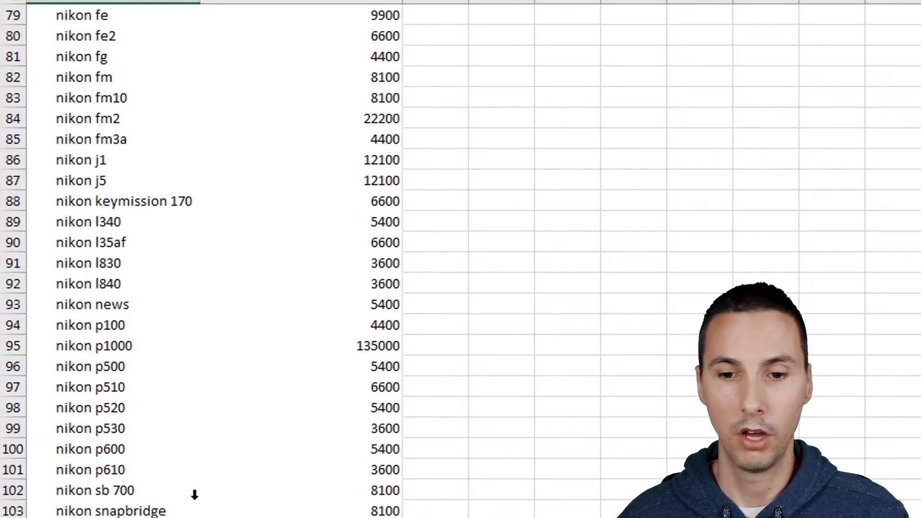
pyautogui.click(70, 262)
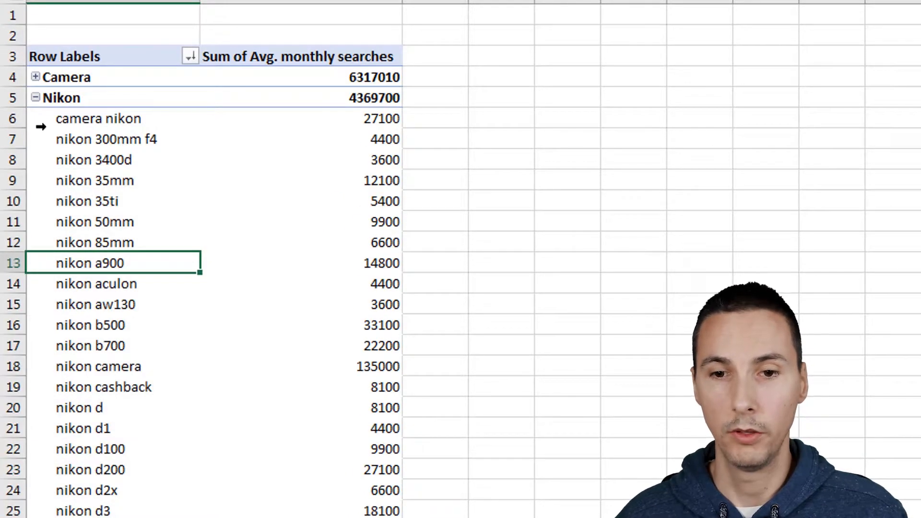
pyautogui.click(35, 98)
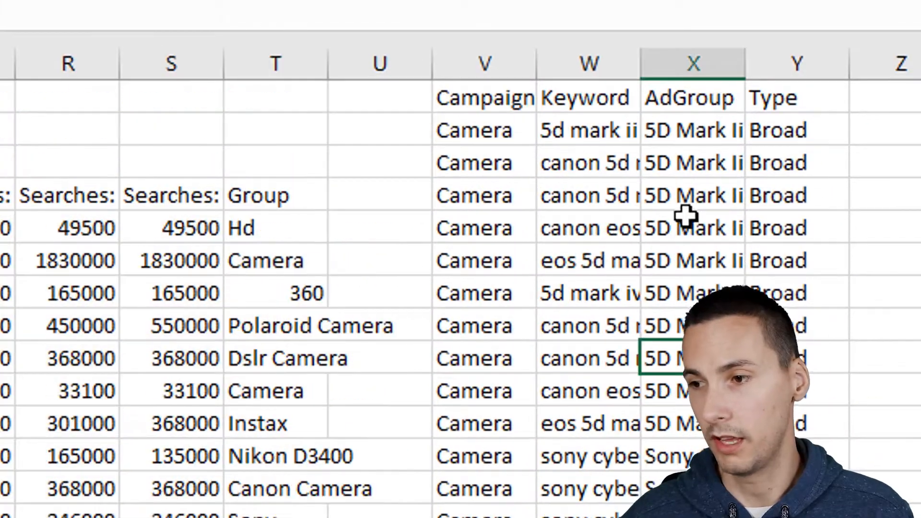
# Step: Place the AdGroup column ahead of the Keyword column in the keyword table and copy the entire table with its headers
pyautogui.click(669, 63)
pyautogui.hotkey('ctrl', 'c')
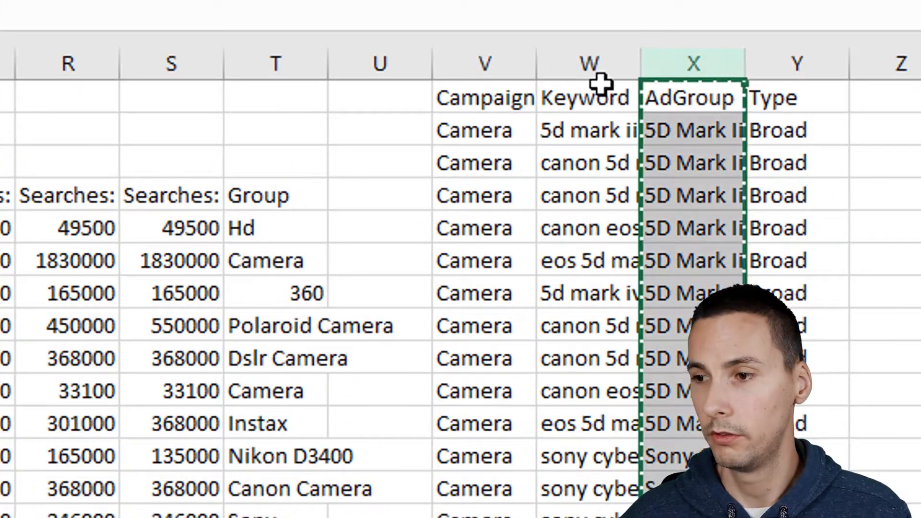
pyautogui.click(581, 67)
pyautogui.rightClick(580, 67)
pyautogui.click(671, 344)
pyautogui.click(618, 220)
pyautogui.hotkey('ctrl', 'a')
pyautogui.hotkey('ctrl', 'c')
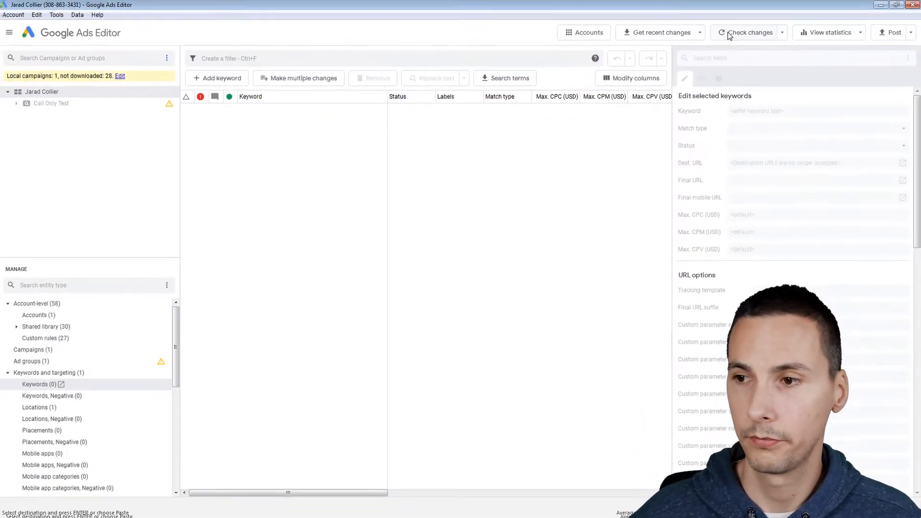
# Step: Switch to Google Ads Editor, import the copied campaign, ad group, keyword and type table as pasted text, and keep the proposed changes
pyautogui.click(16, 15)
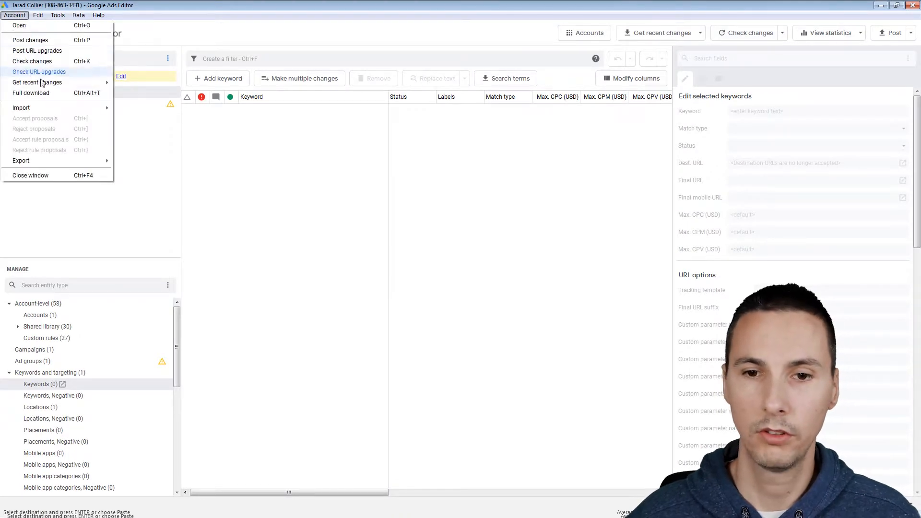
pyautogui.click(53, 100)
pyautogui.click(17, 15)
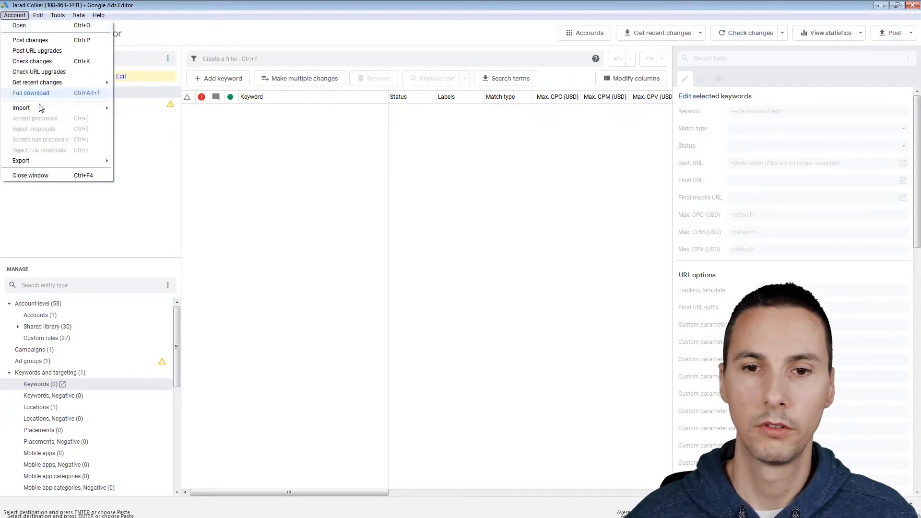
pyautogui.moveTo(45, 111)
pyautogui.click(148, 118)
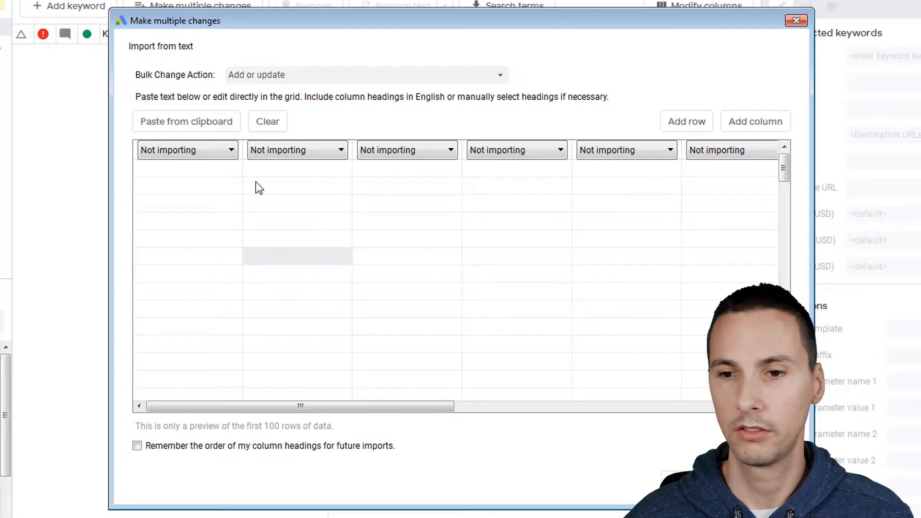
pyautogui.click(202, 120)
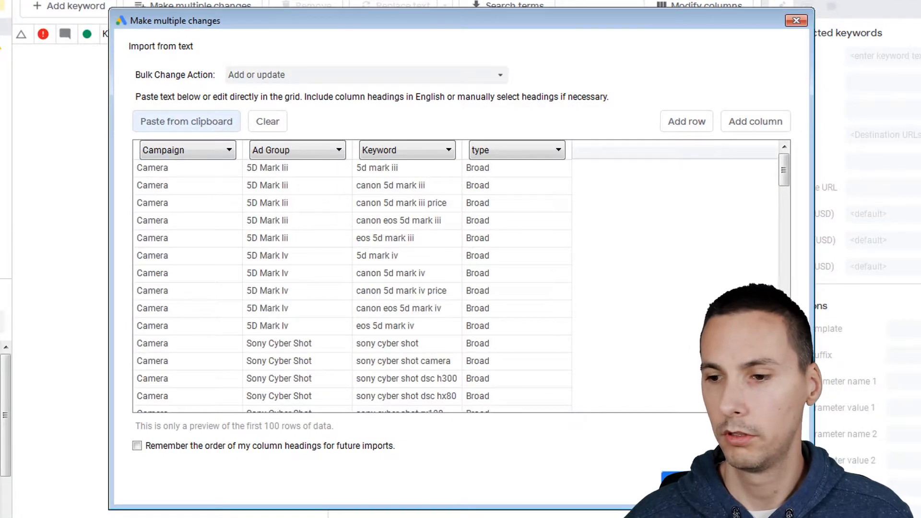
pyautogui.click(679, 478)
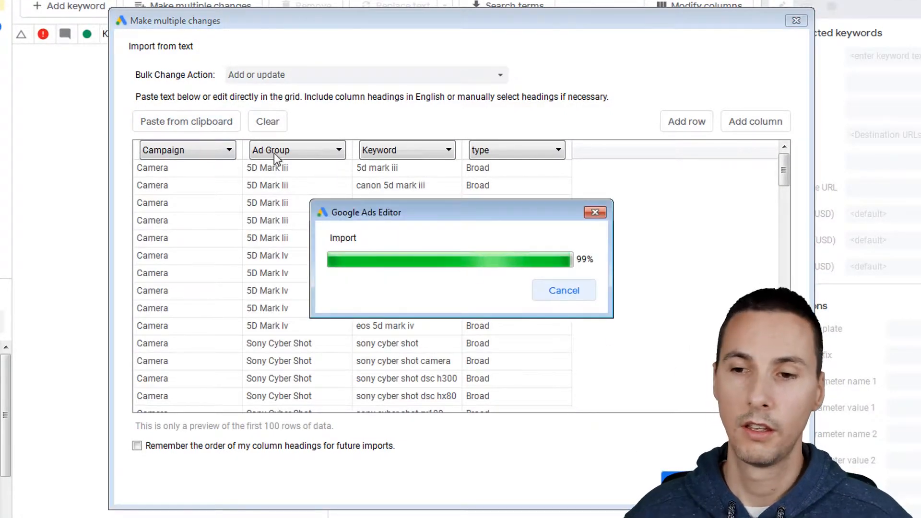
pyautogui.click(595, 483)
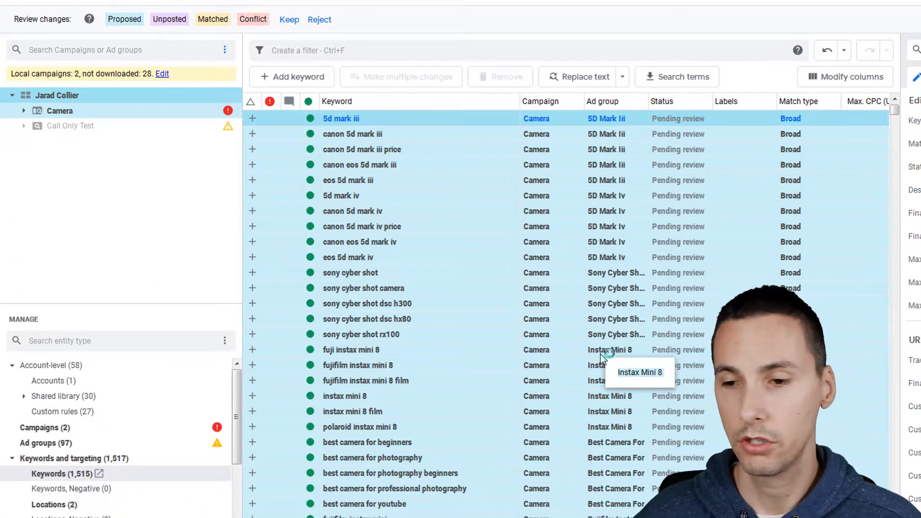
# Step: Expand the Camera campaign and review the keywords in the *SORT, 2, 4, 4K and 5D ad groups
pyautogui.click(27, 111)
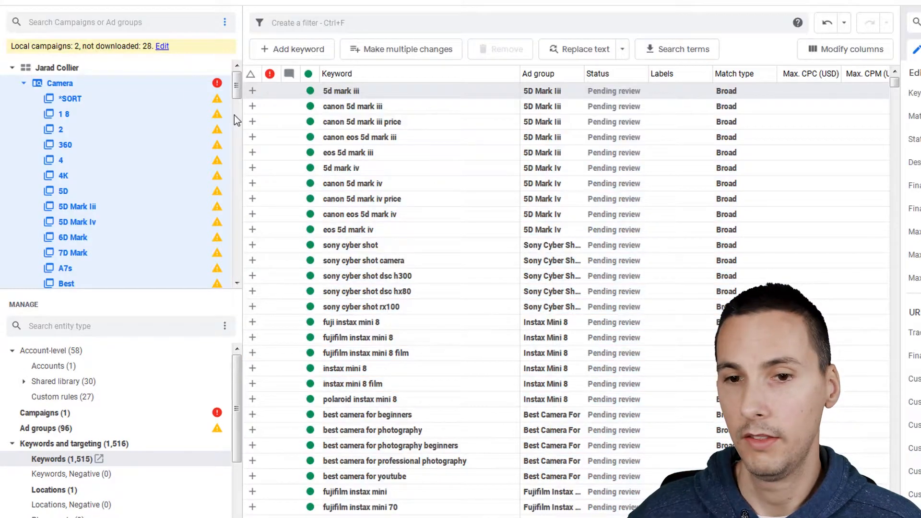
pyautogui.click(167, 99)
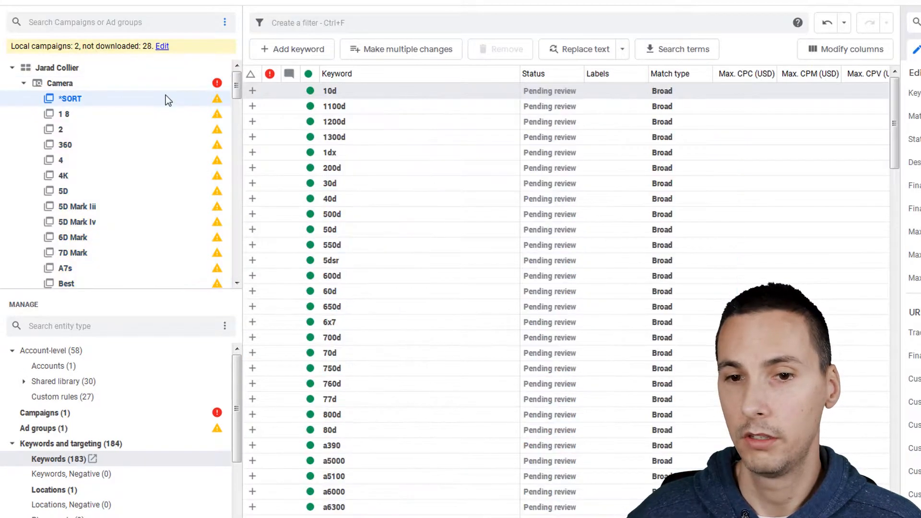
pyautogui.click(149, 128)
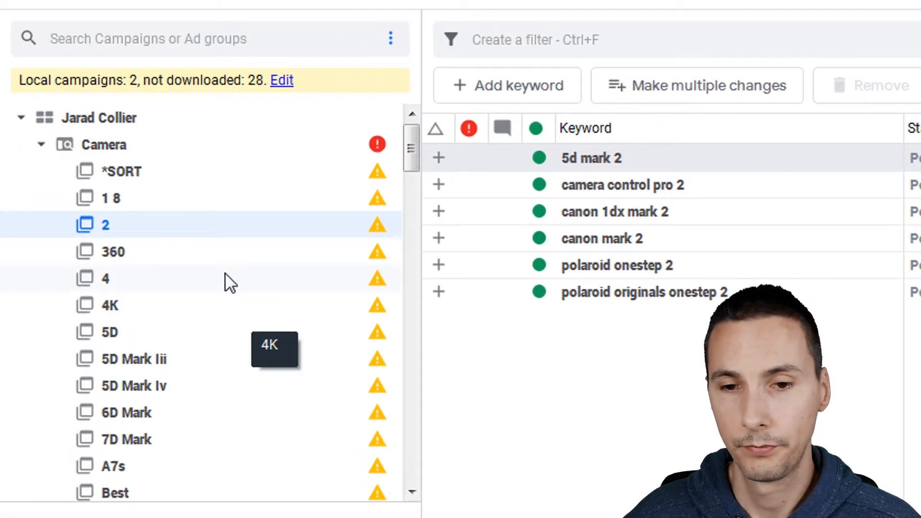
pyautogui.click(130, 161)
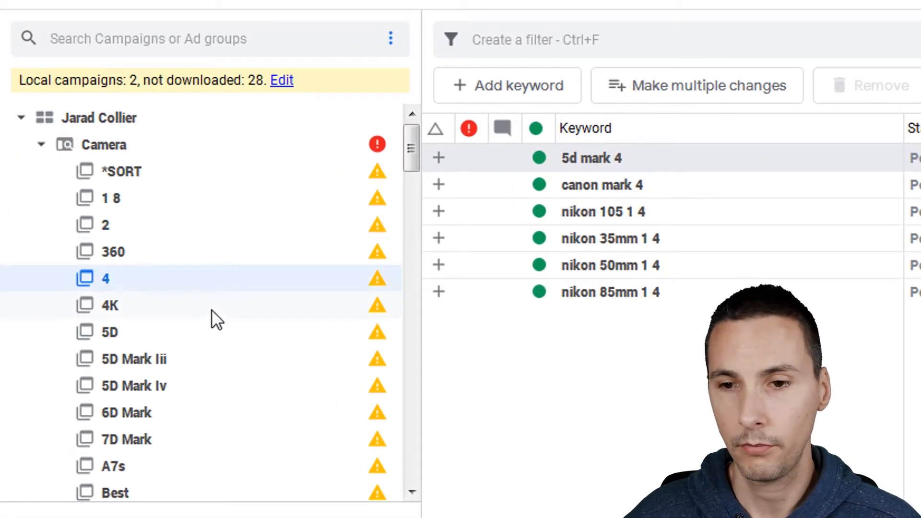
pyautogui.click(122, 179)
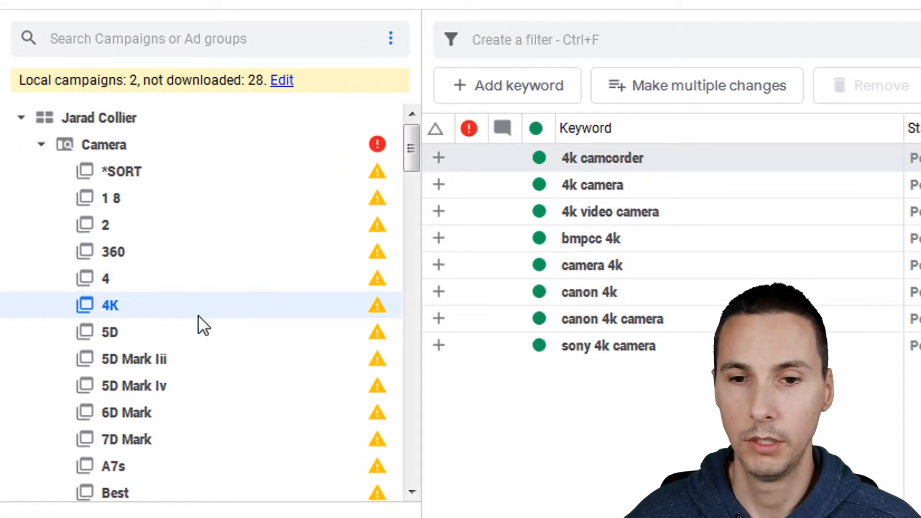
pyautogui.click(215, 332)
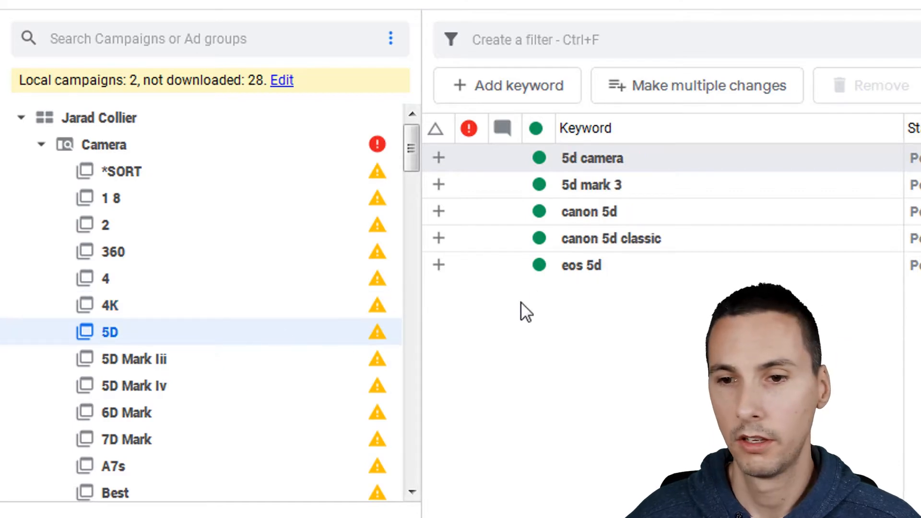
pyautogui.click(574, 235)
pyautogui.click(572, 265)
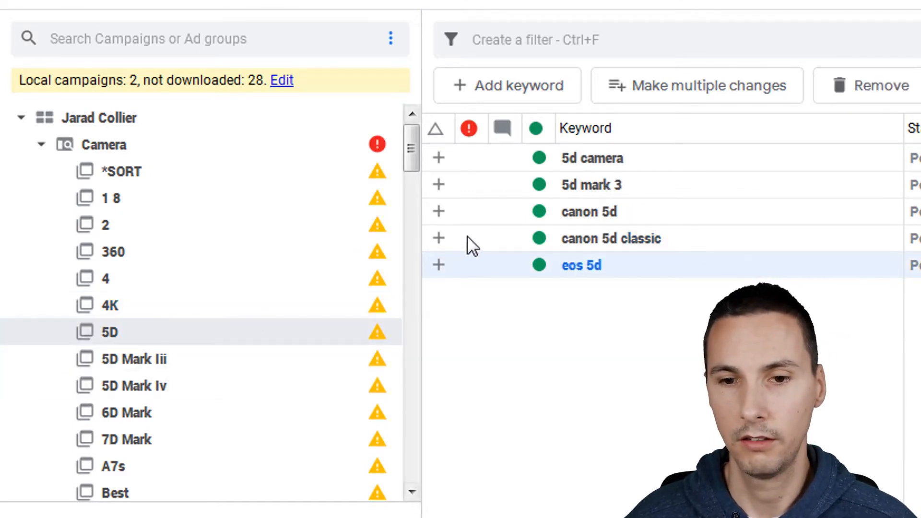
pyautogui.click(582, 223)
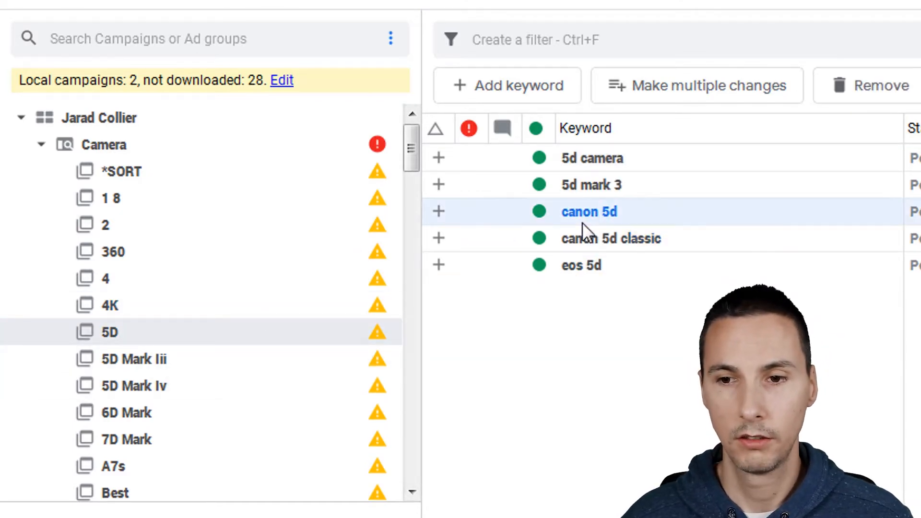
pyautogui.hotkey('ctrl', 'a')
pyautogui.scroll(-1, 304, 325)
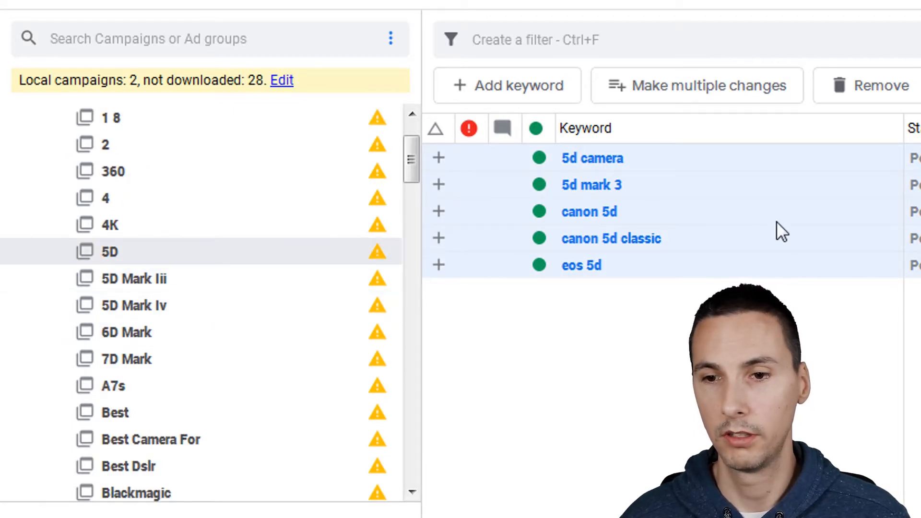
pyautogui.click(652, 202)
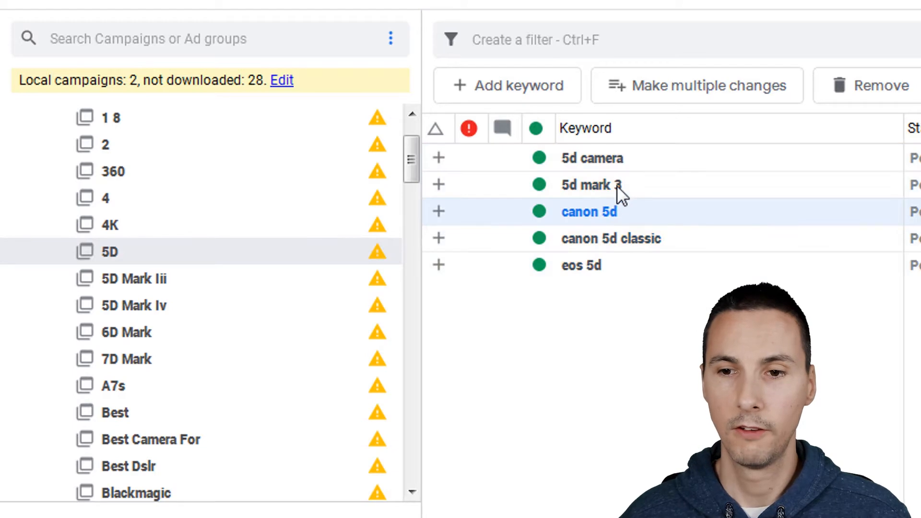
# Step: Move the keyword 5d mark 3 from the 5D ad group into 5D Mark Iii and return to the 5D ad group
pyautogui.click(617, 186)
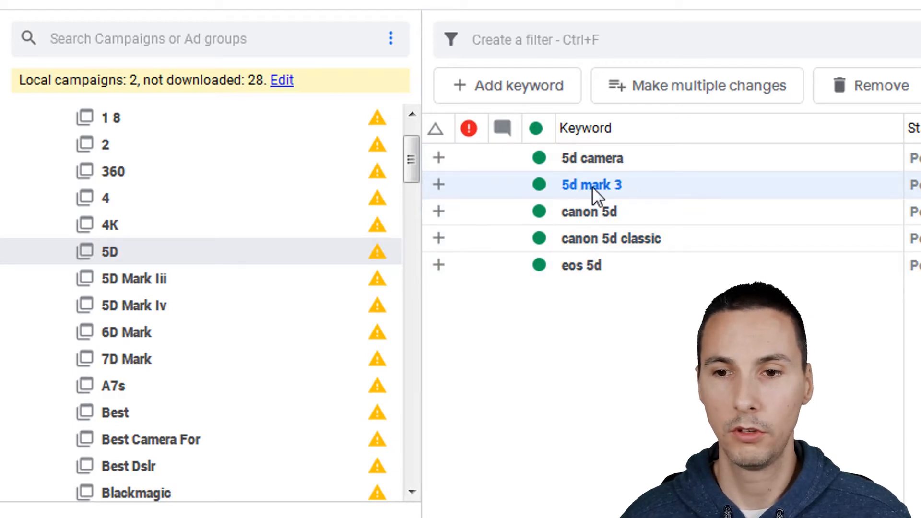
pyautogui.moveTo(437, 240); pyautogui.dragTo(161, 285)
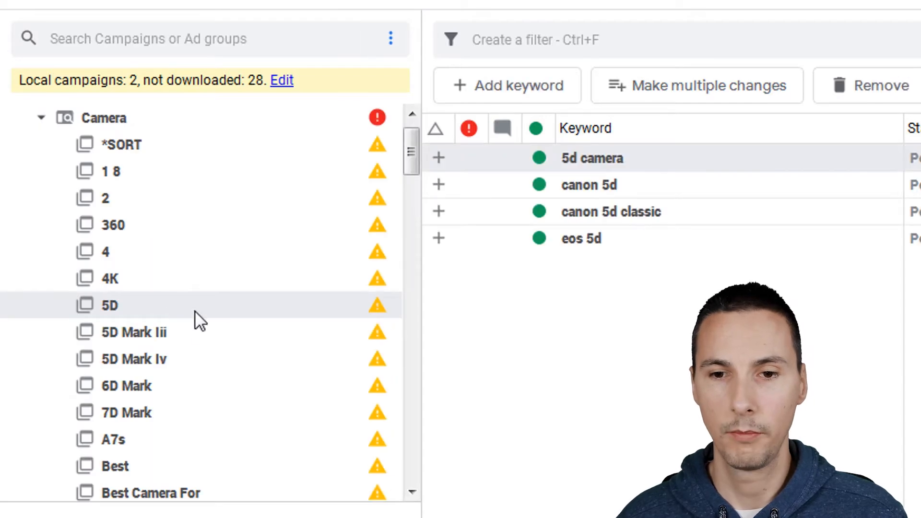
pyautogui.click(199, 333)
pyautogui.click(192, 305)
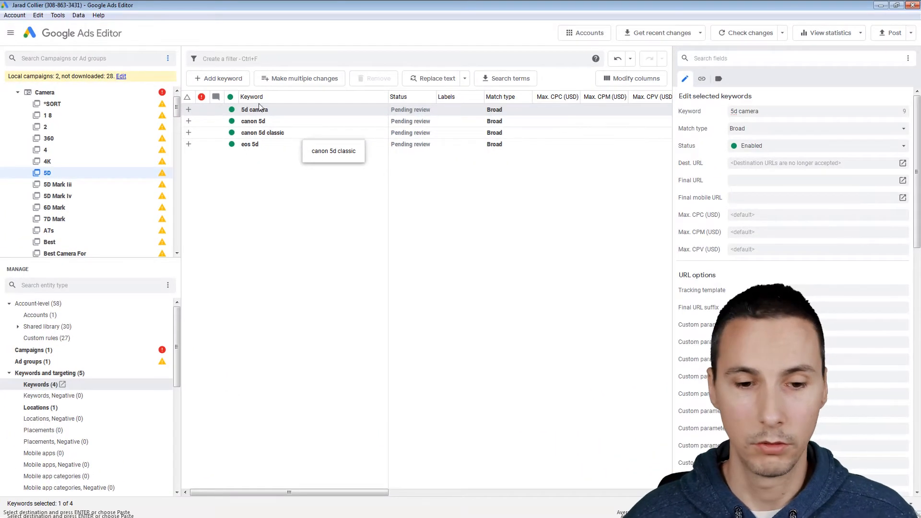
# Step: Switch to Keyword Grouper and on to the browser, and review the Keyword Grouper Software product page on CourseNode
pyautogui.hotkey('alt', 'Tab')
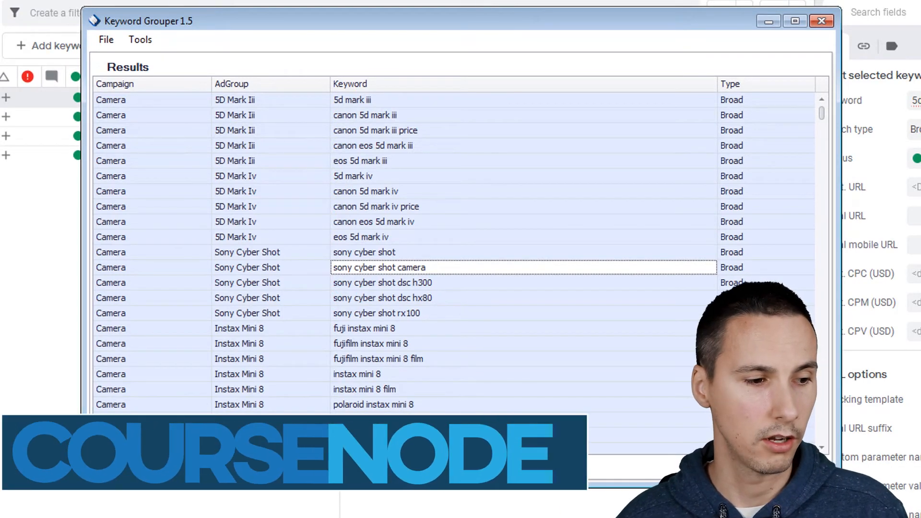
pyautogui.hotkey('alt', 'Tab')
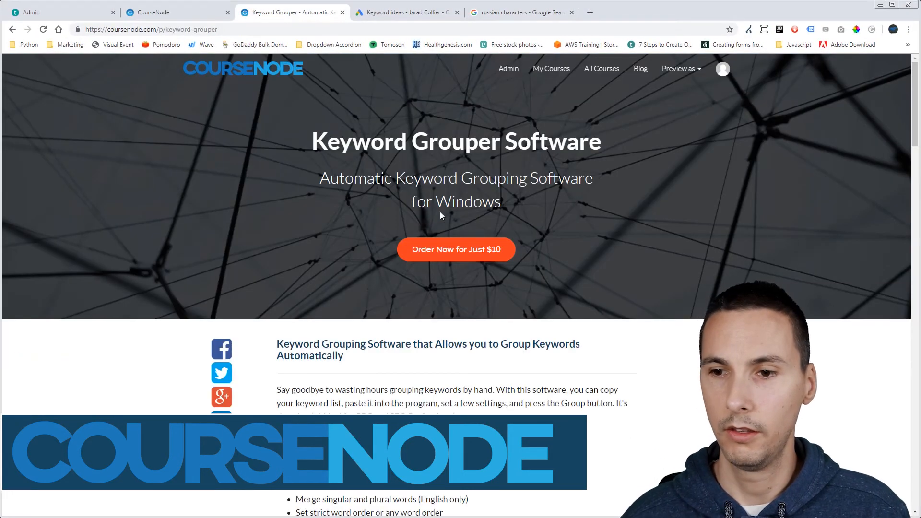
pyautogui.scroll(-10, 439, 211)
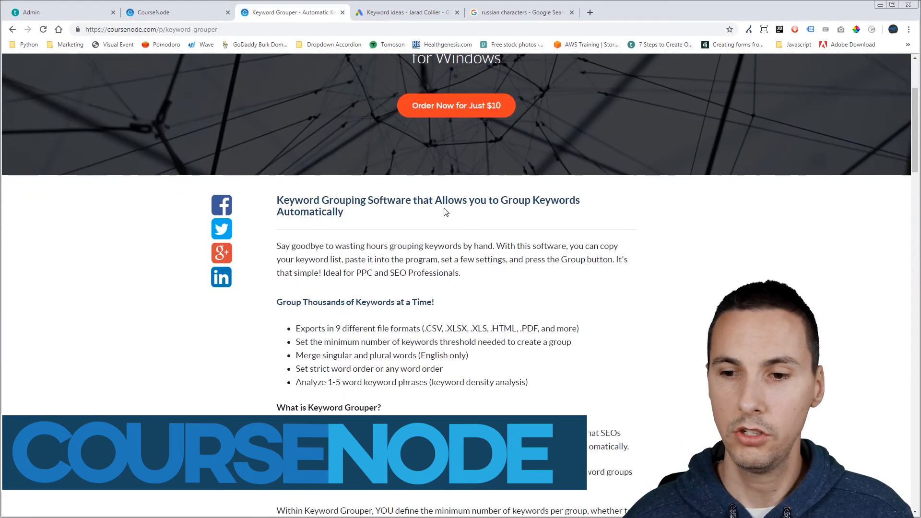